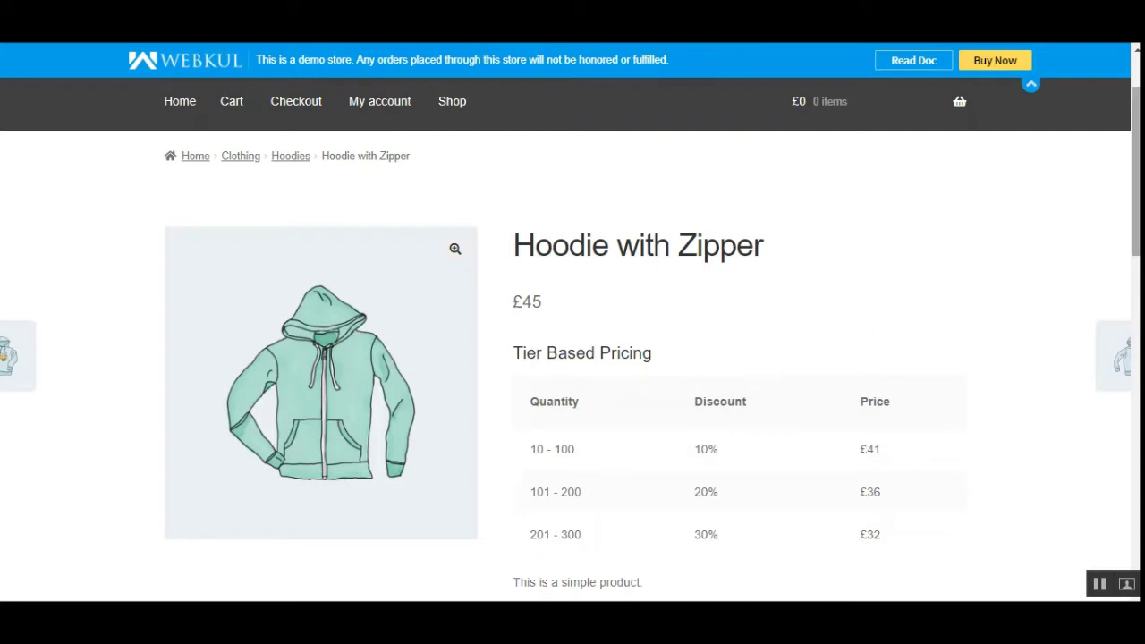
Add one Hoodie with Zipper to the cart from its Tier Based Pricing product page
drag(1135, 174, 1135, 215)
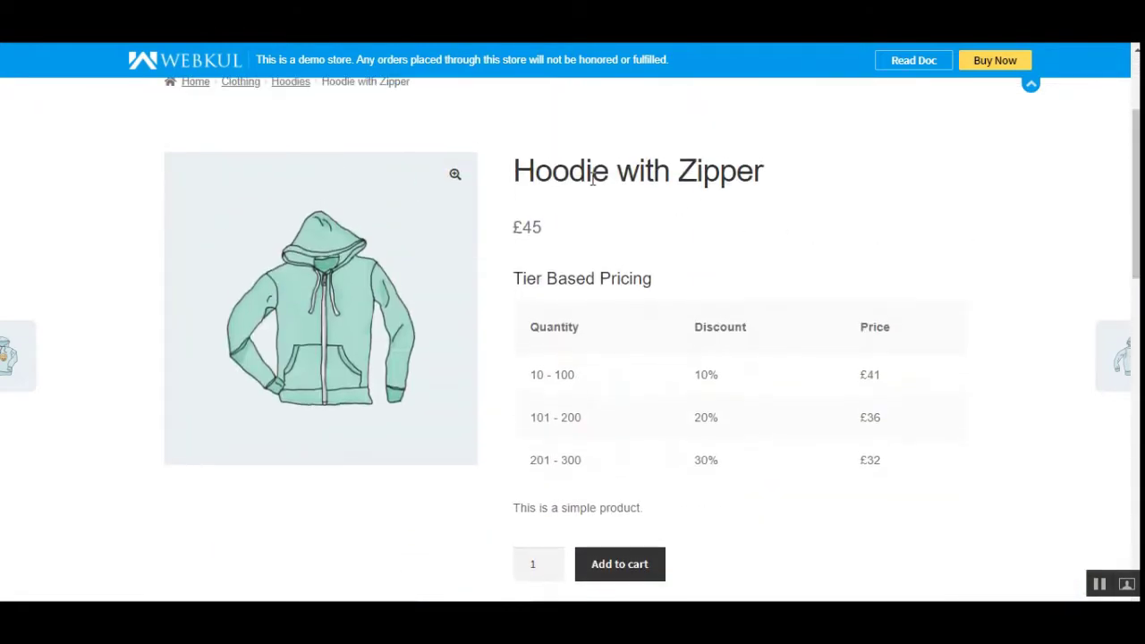
mouse_move(1135, 177)
mouse_down()
mouse_move(1135, 202)
mouse_move(1135, 185)
mouse_up()
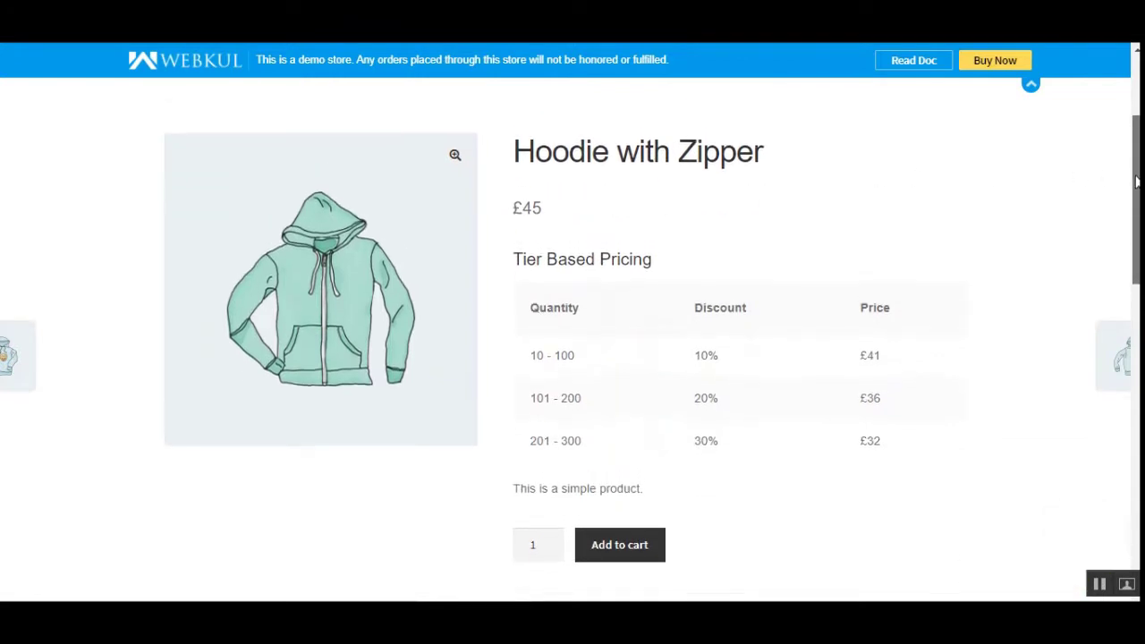
triple_click(652, 264)
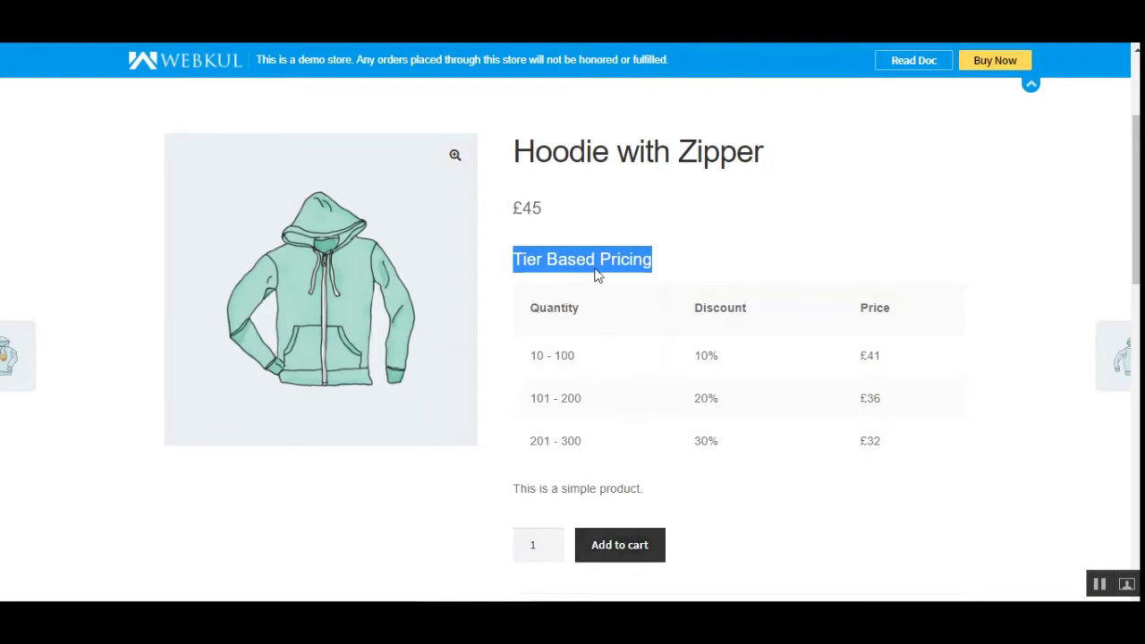
click(619, 553)
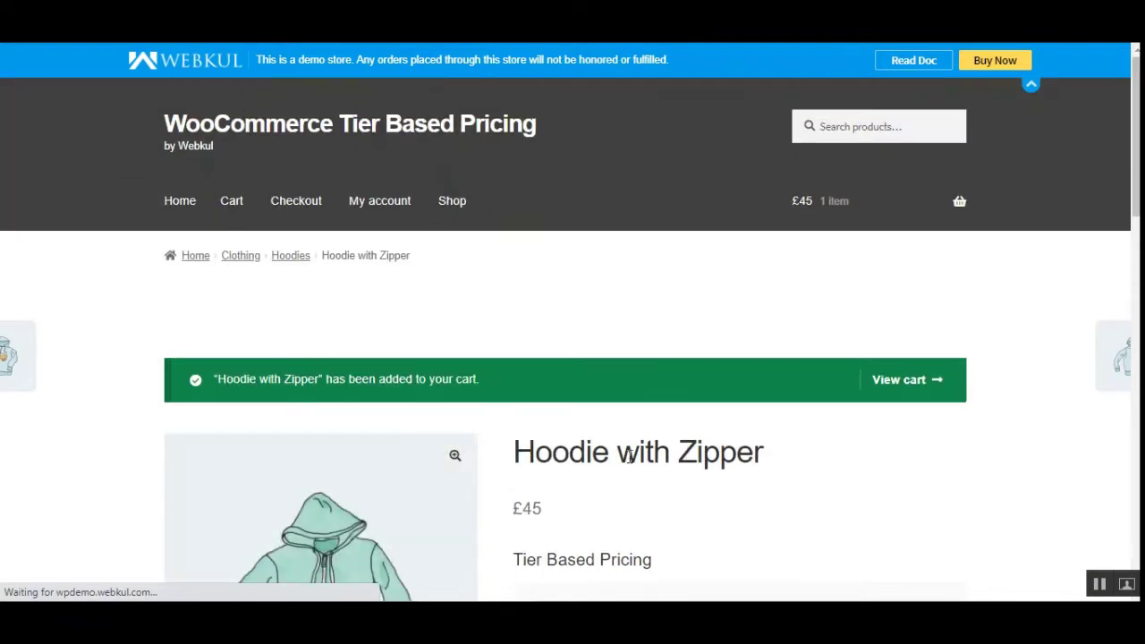
Highlight the Quantity and Discount columns and the 101–200 tier's 20% discount and £36 price
mouse_move(890, 215)
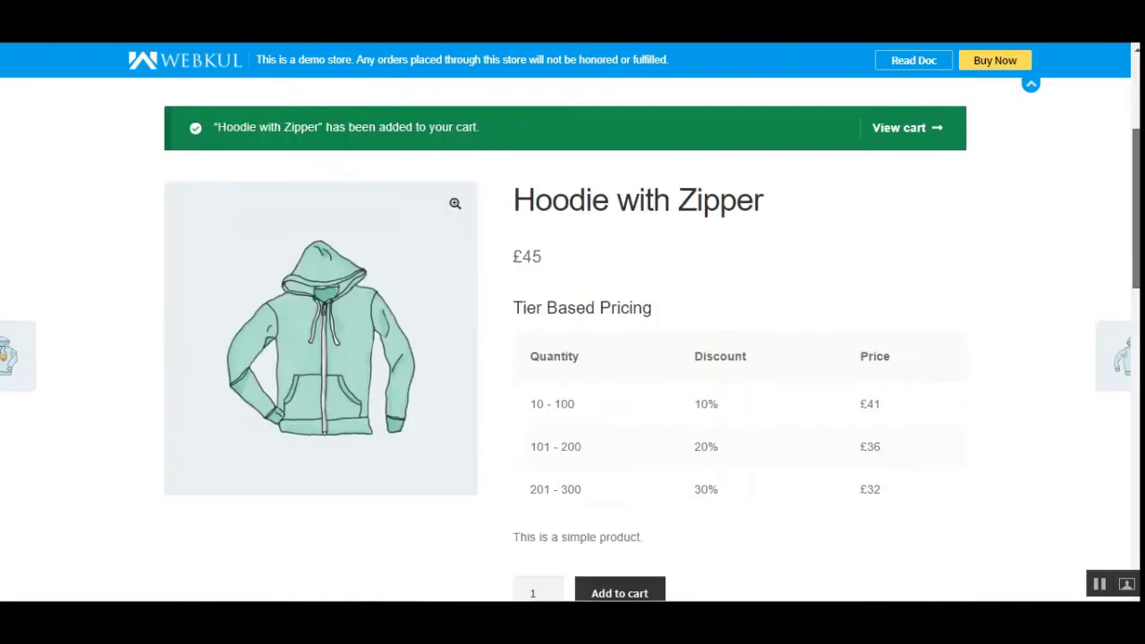
scroll(1058, 302, down, 4)
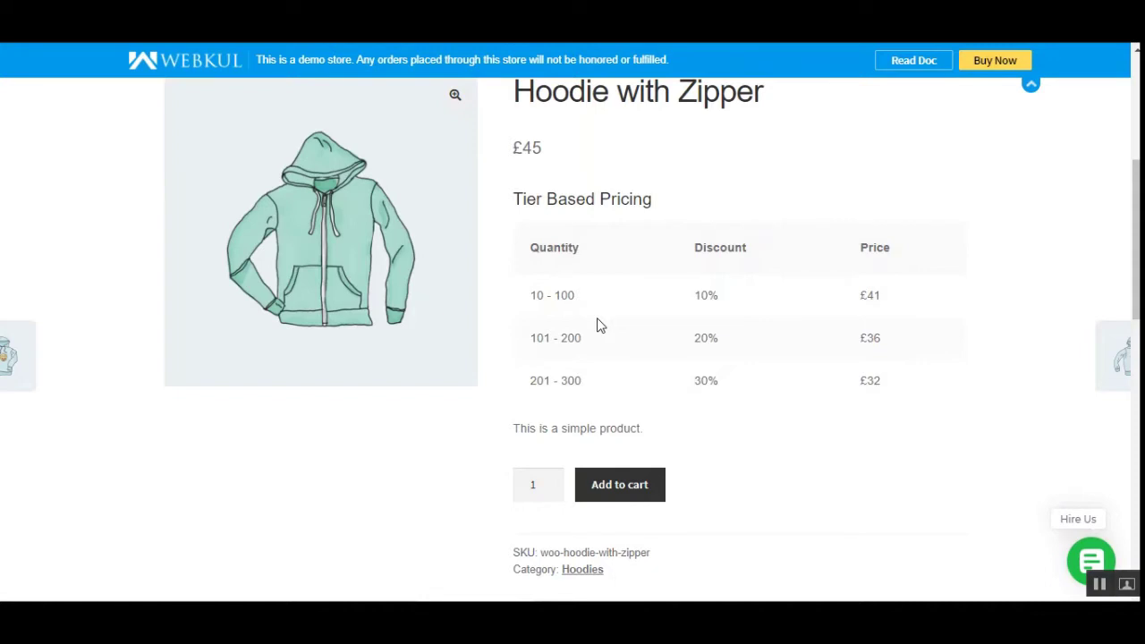
drag(540, 248, 570, 246)
drag(704, 248, 735, 270)
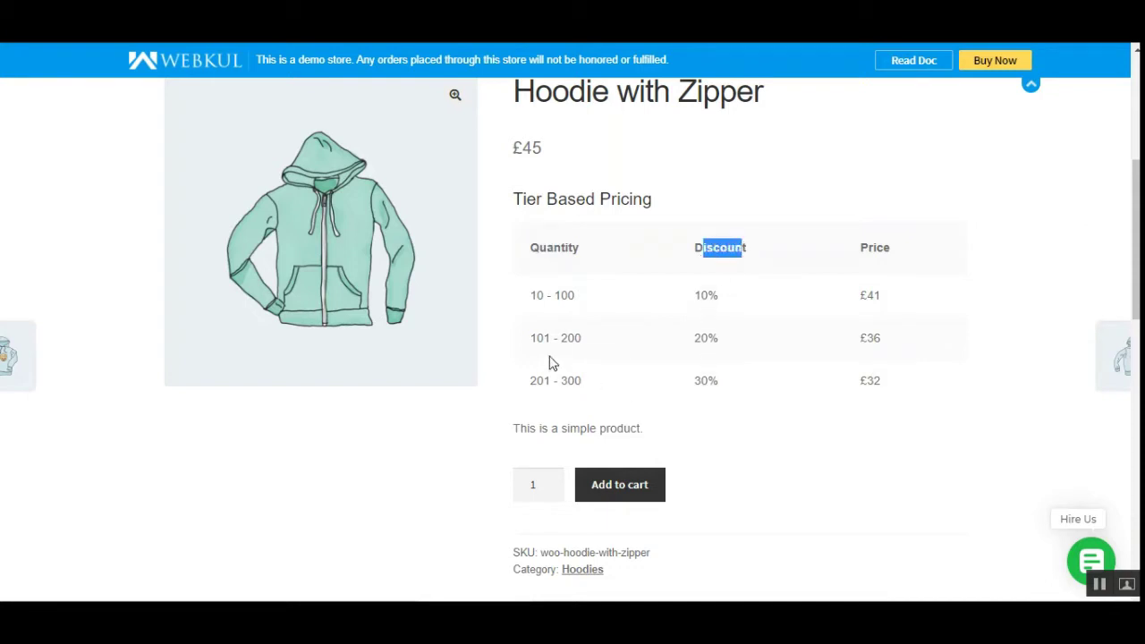
drag(531, 337, 583, 338)
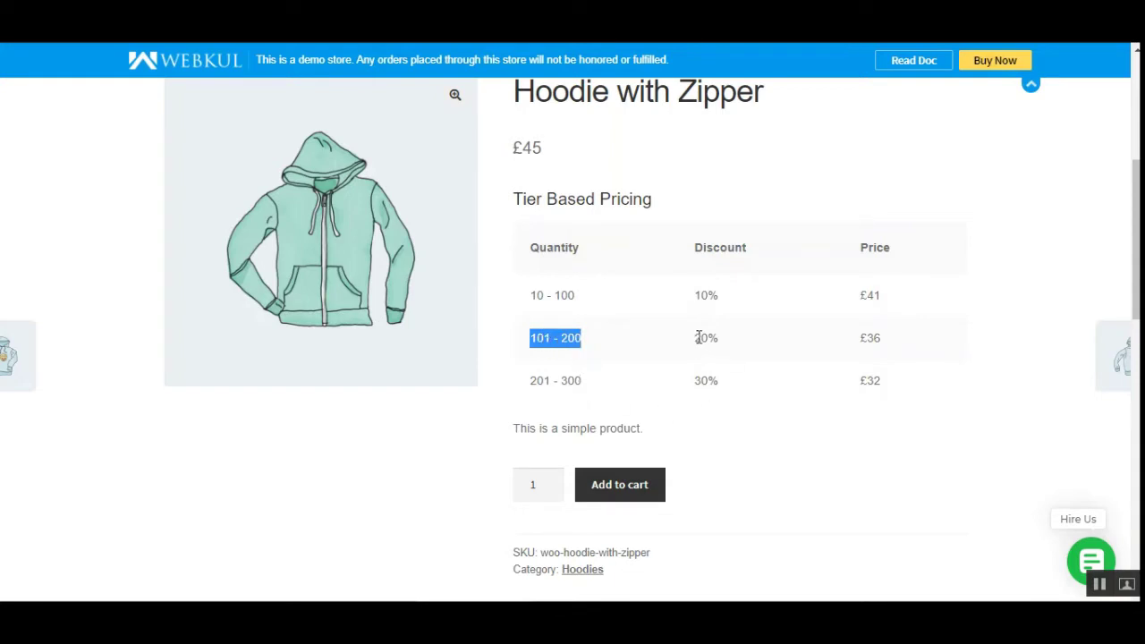
drag(695, 338, 722, 344)
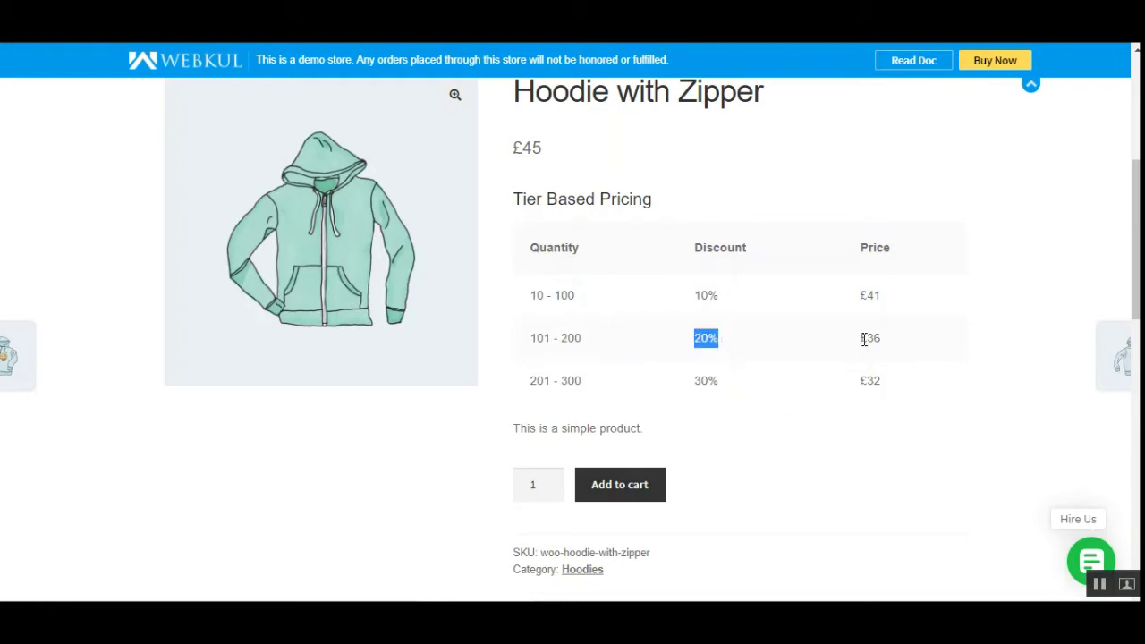
drag(860, 337, 882, 345)
Change the quantity to 101 and add them to the cart
click(547, 485)
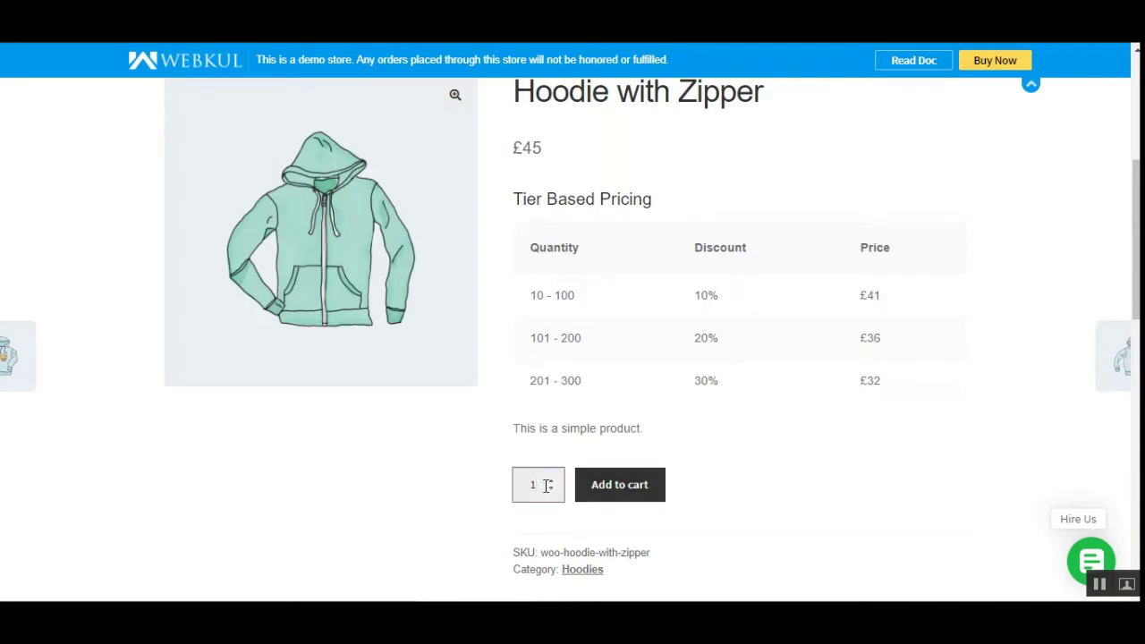
text(01)
click(635, 502)
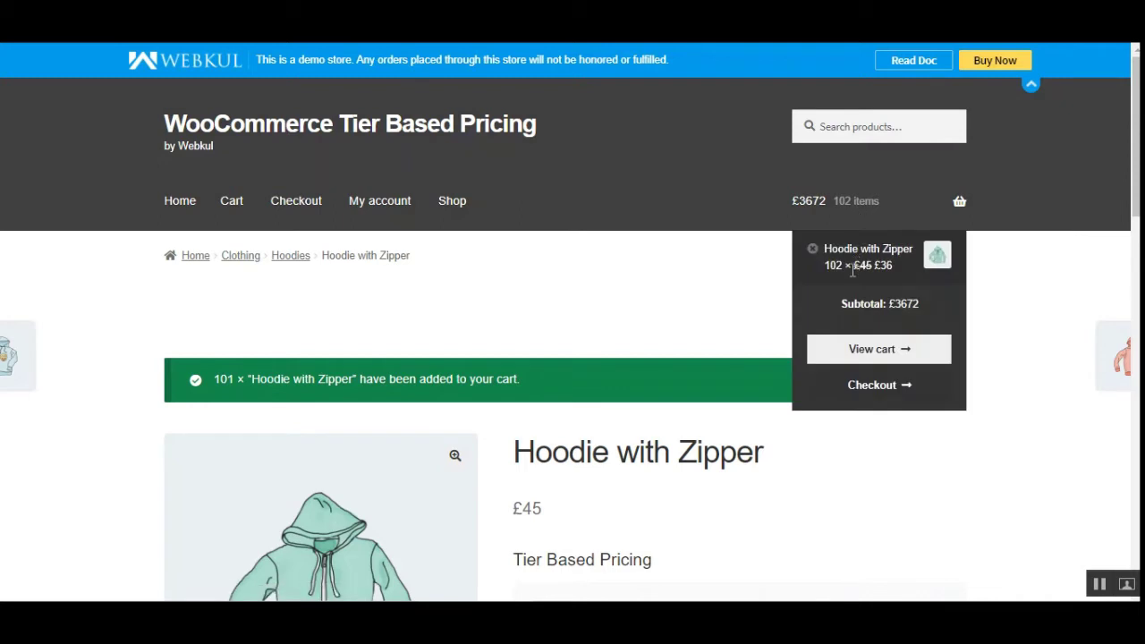
Highlight the £36 tier price and 20% discount that now apply
scroll(918, 259, down, 5)
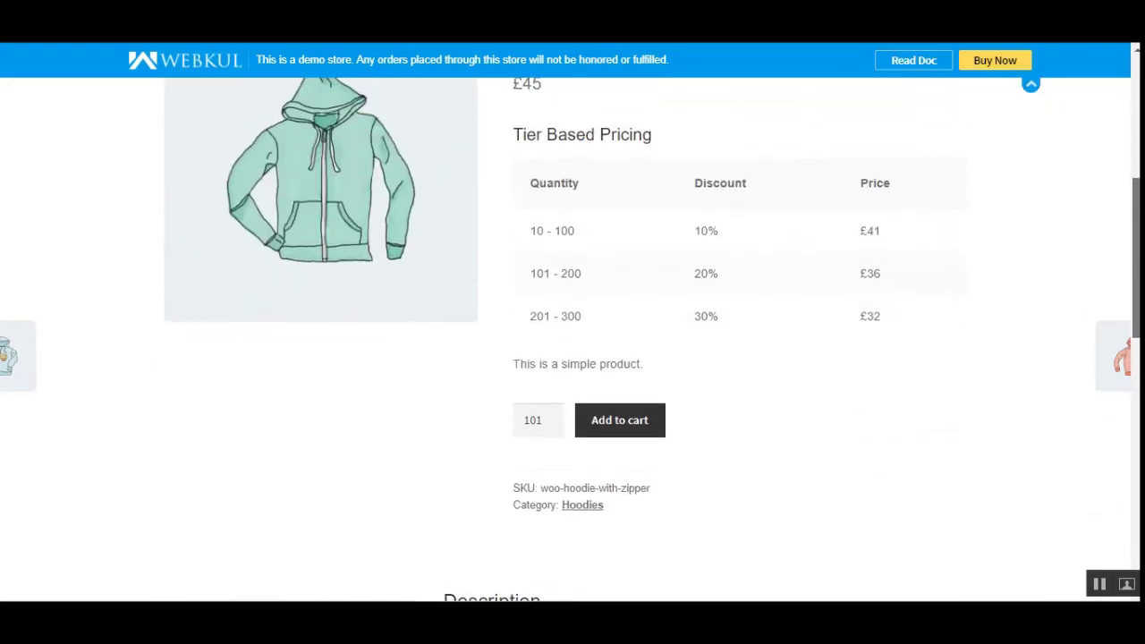
drag(865, 279, 887, 284)
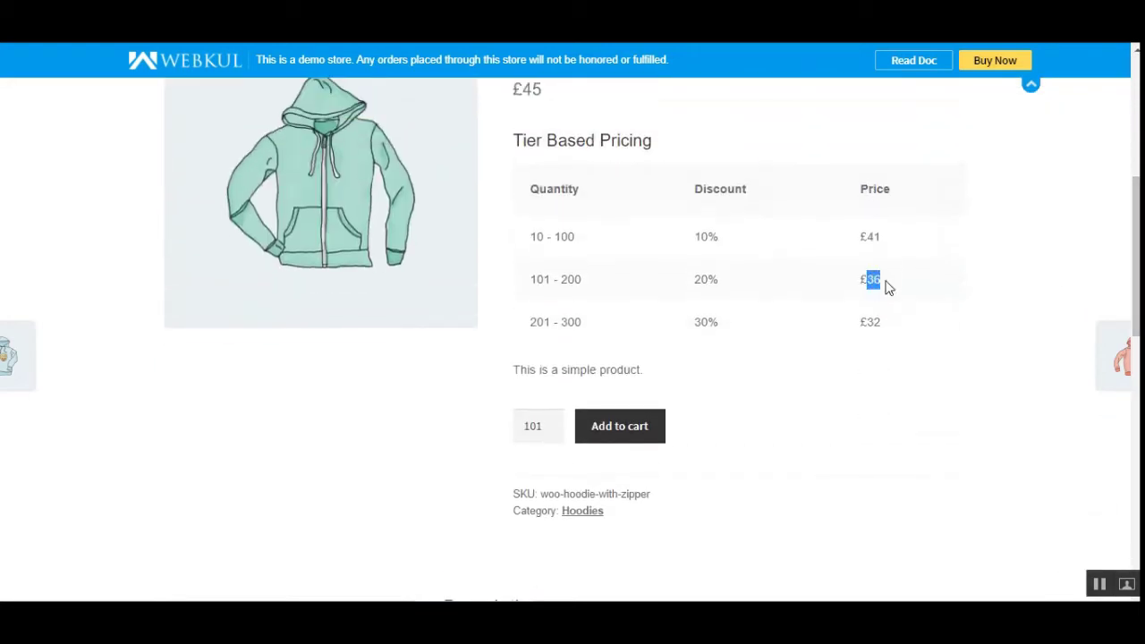
drag(695, 279, 719, 280)
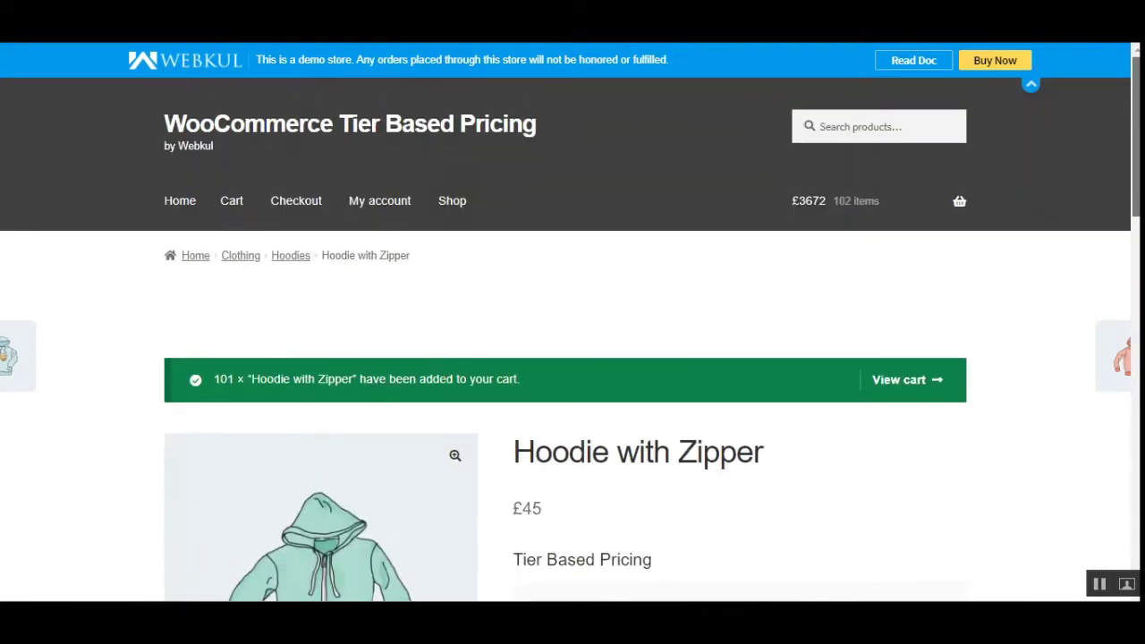
View the cart and compare the original £45 price with the discounted £36 per hoodie
mouse_move(959, 201)
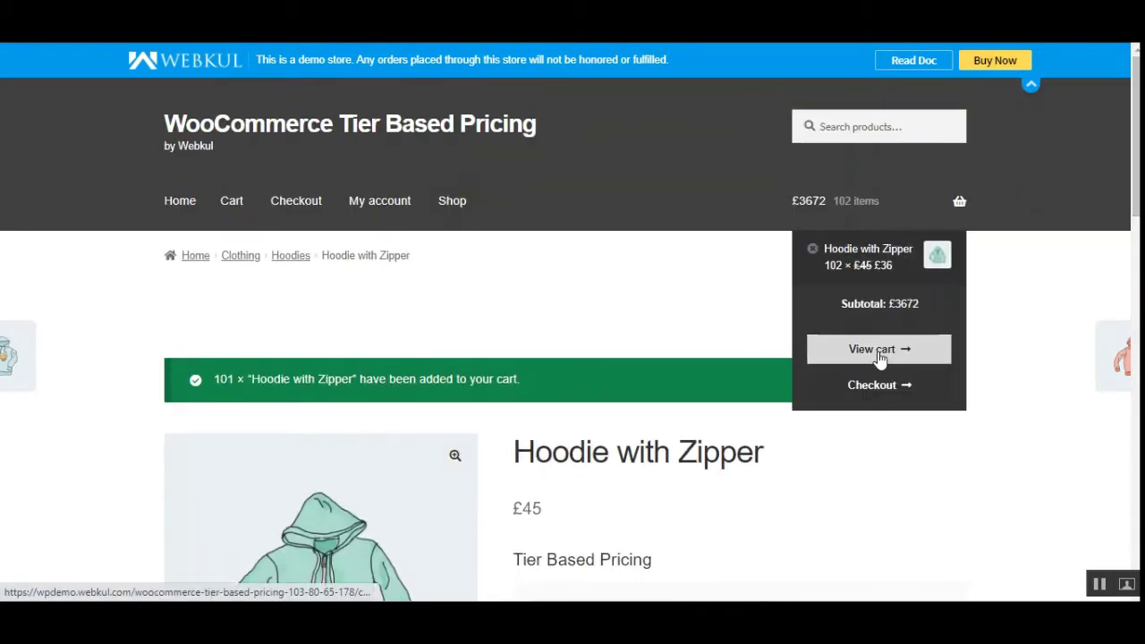
click(880, 357)
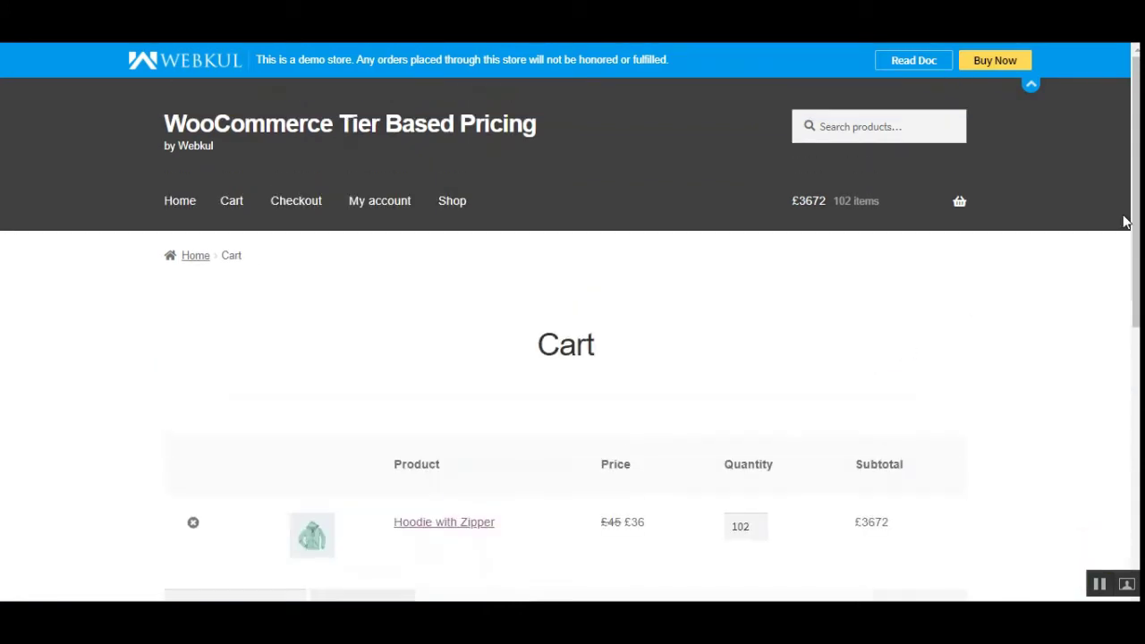
drag(1134, 218, 1134, 331)
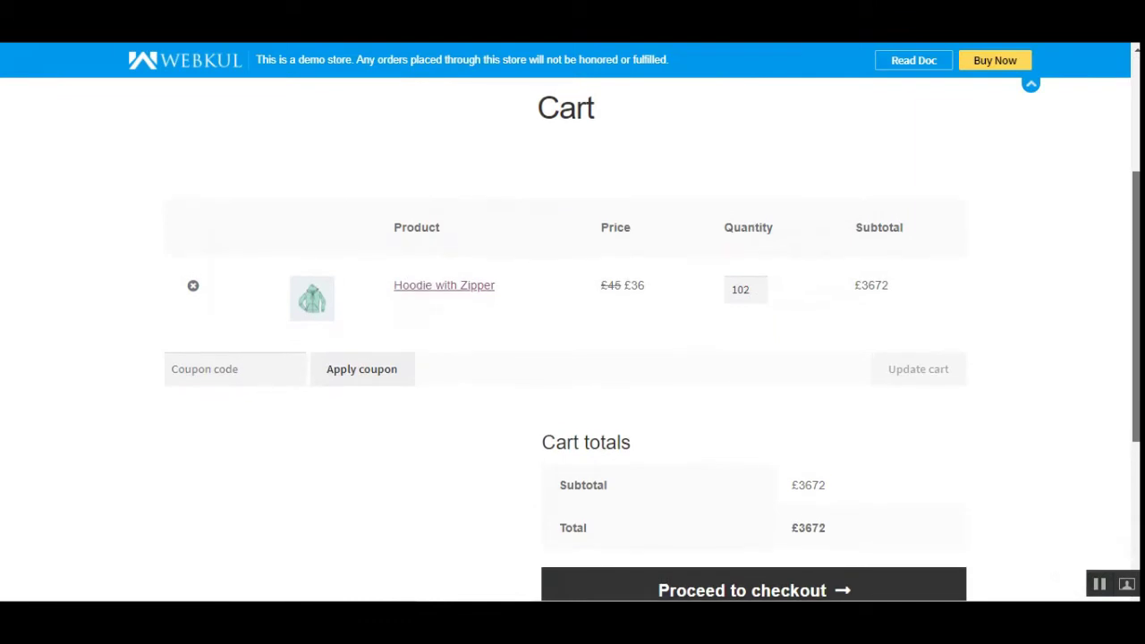
drag(602, 228, 624, 231)
drag(602, 285, 648, 285)
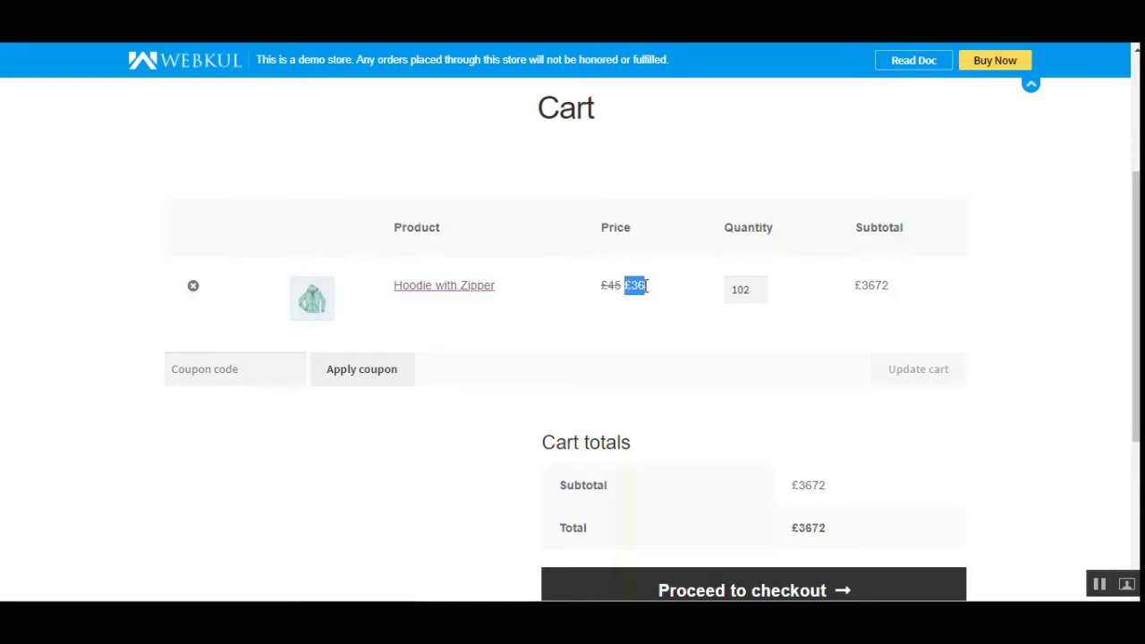
drag(1134, 313, 1134, 443)
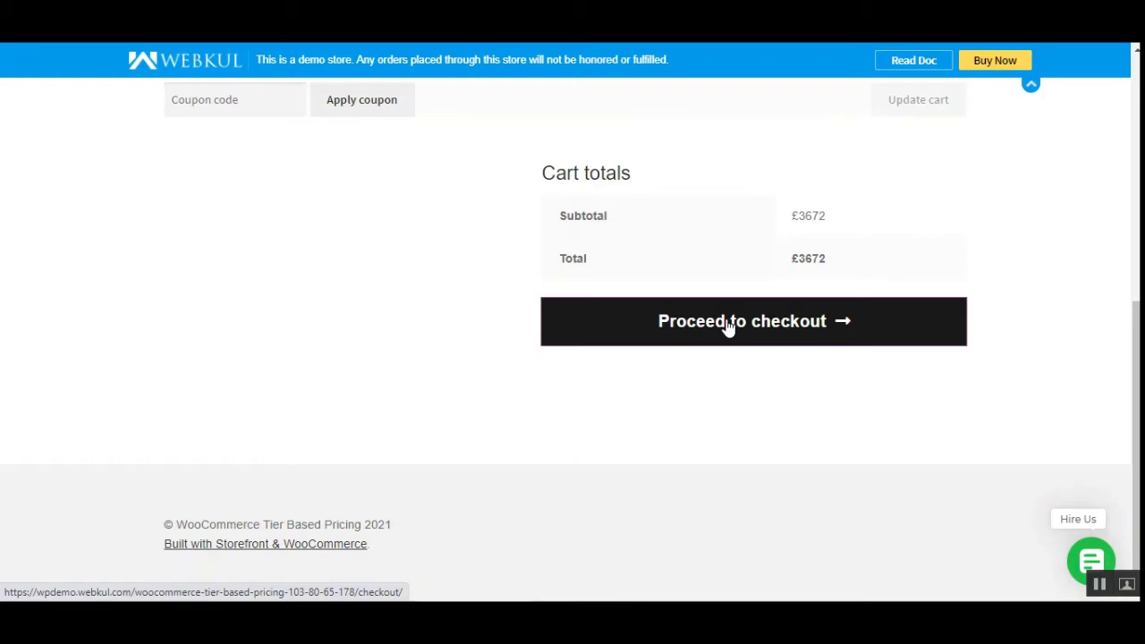
Check out the 102 hoodies with cash on delivery, confirming the £3672 total, and place the order
click(728, 327)
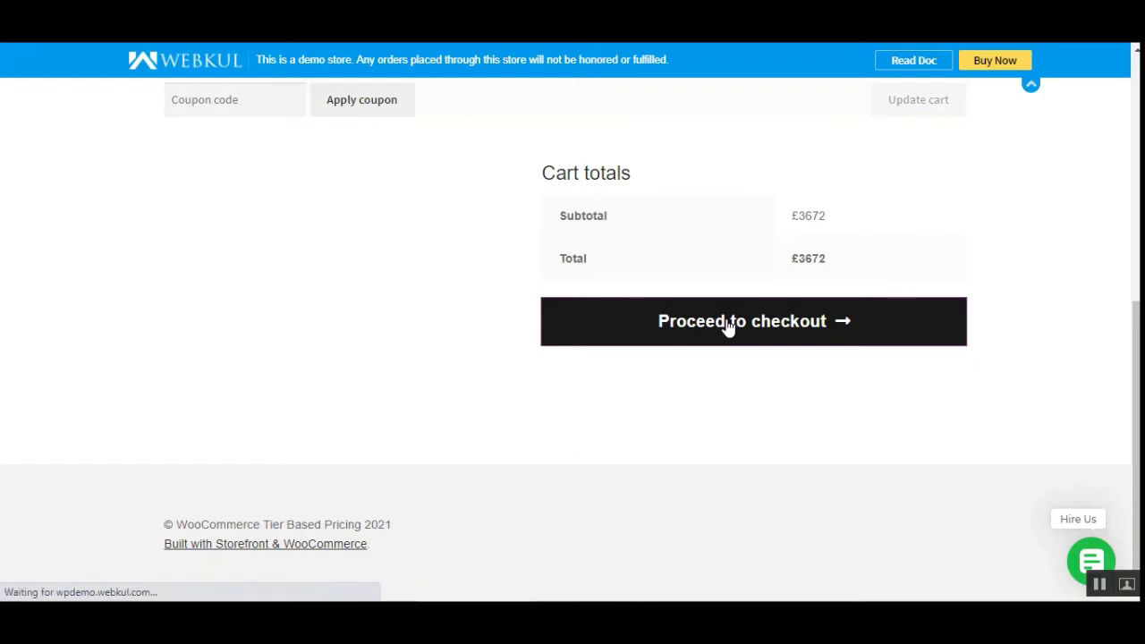
scroll(727, 328, down, 3)
scroll(1114, 314, down, 2)
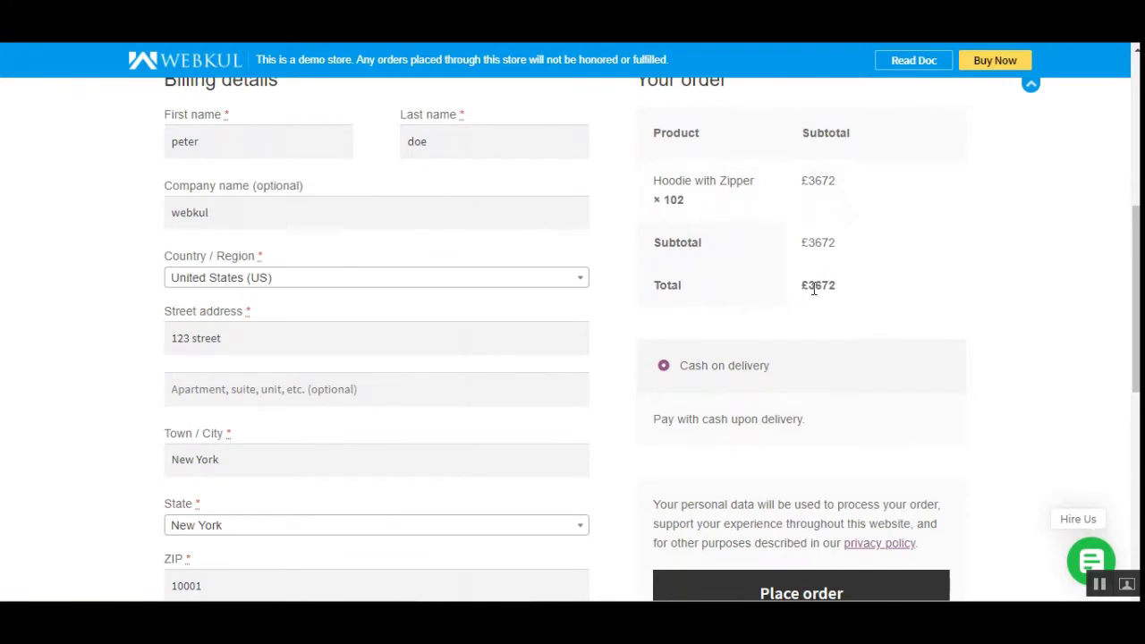
double_click(811, 287)
scroll(1073, 334, down, 2)
scroll(817, 409, down, 1)
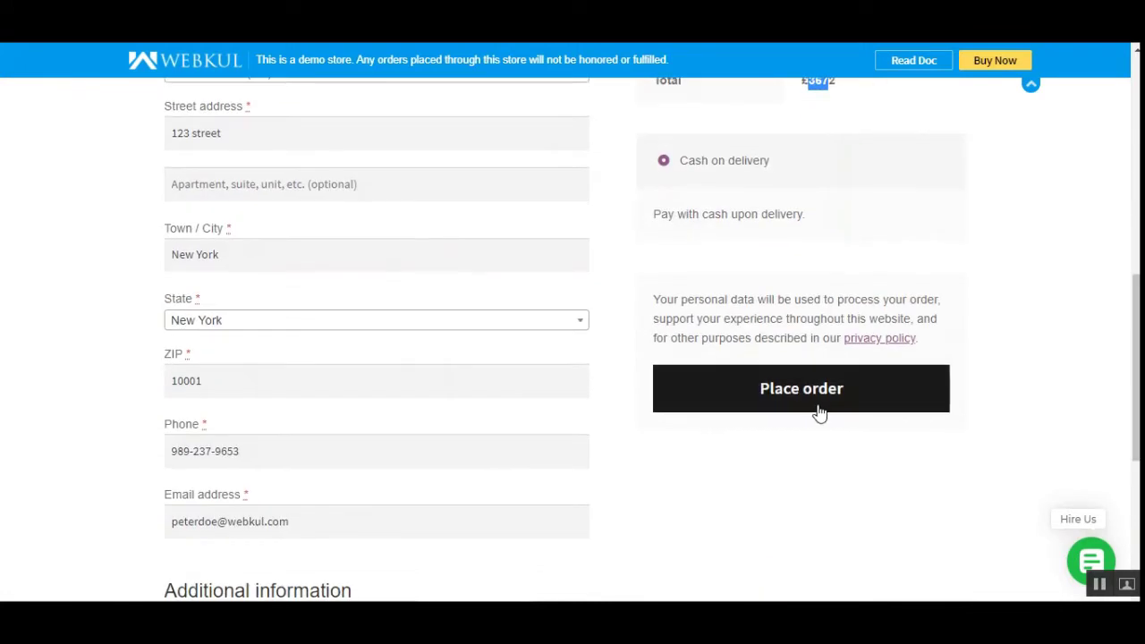
click(808, 404)
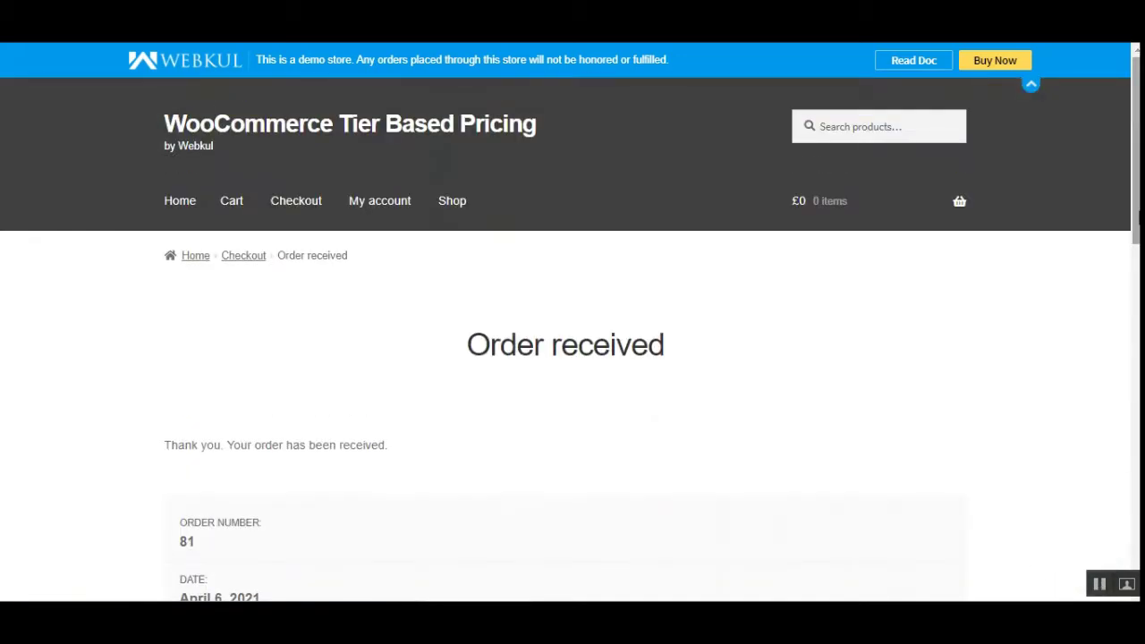
scroll(572, 358, down, 3)
scroll(572, 358, down, 6)
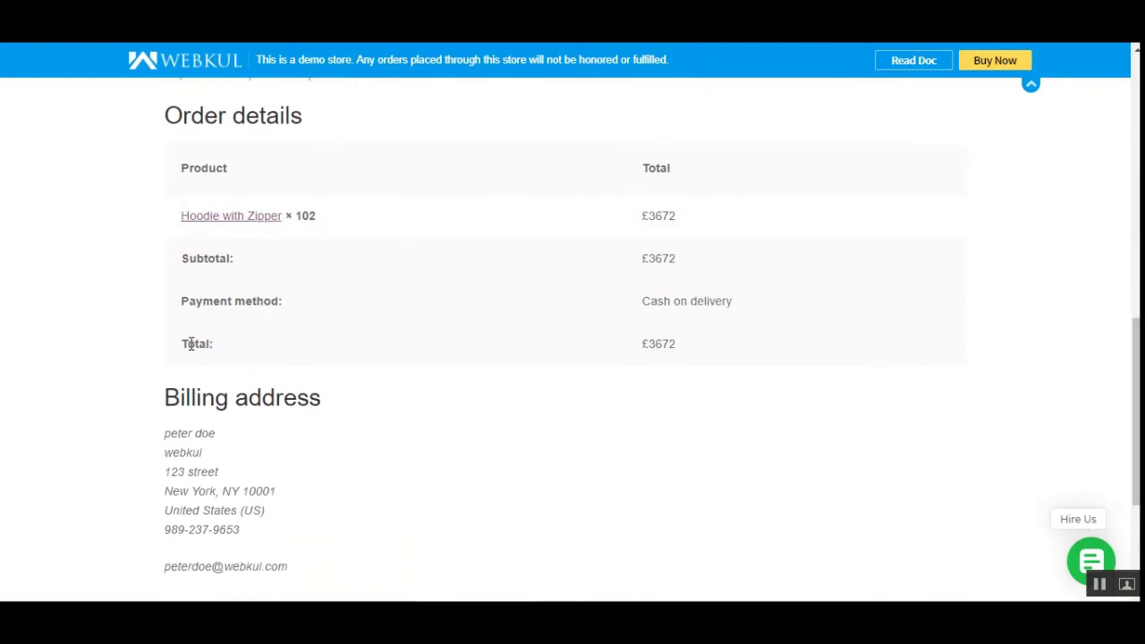
drag(188, 343, 213, 344)
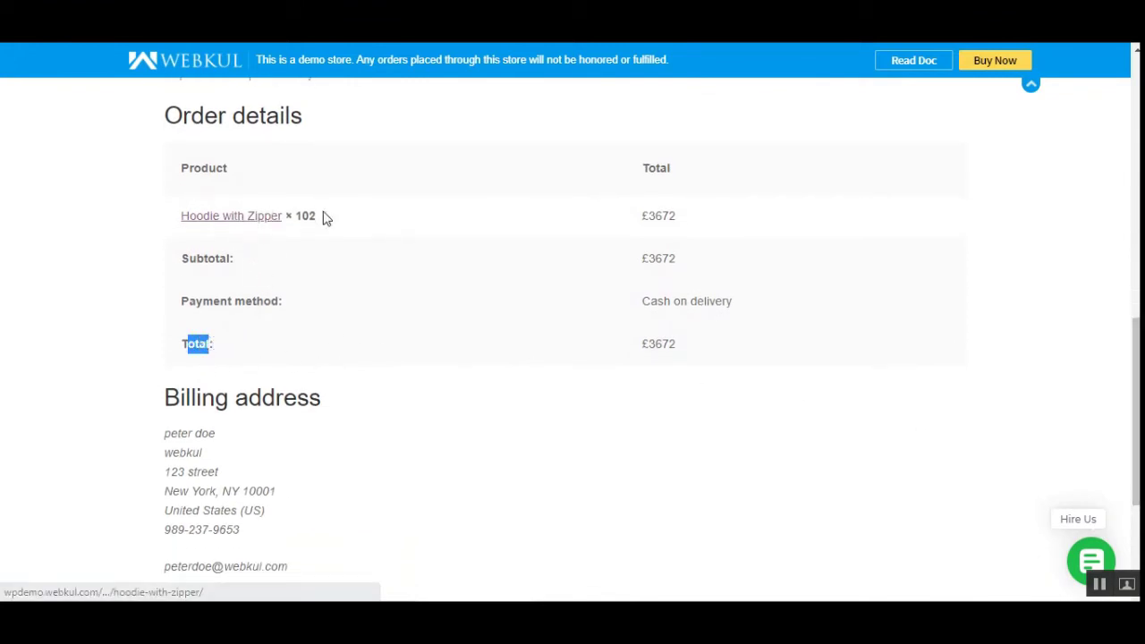
drag(318, 215, 298, 213)
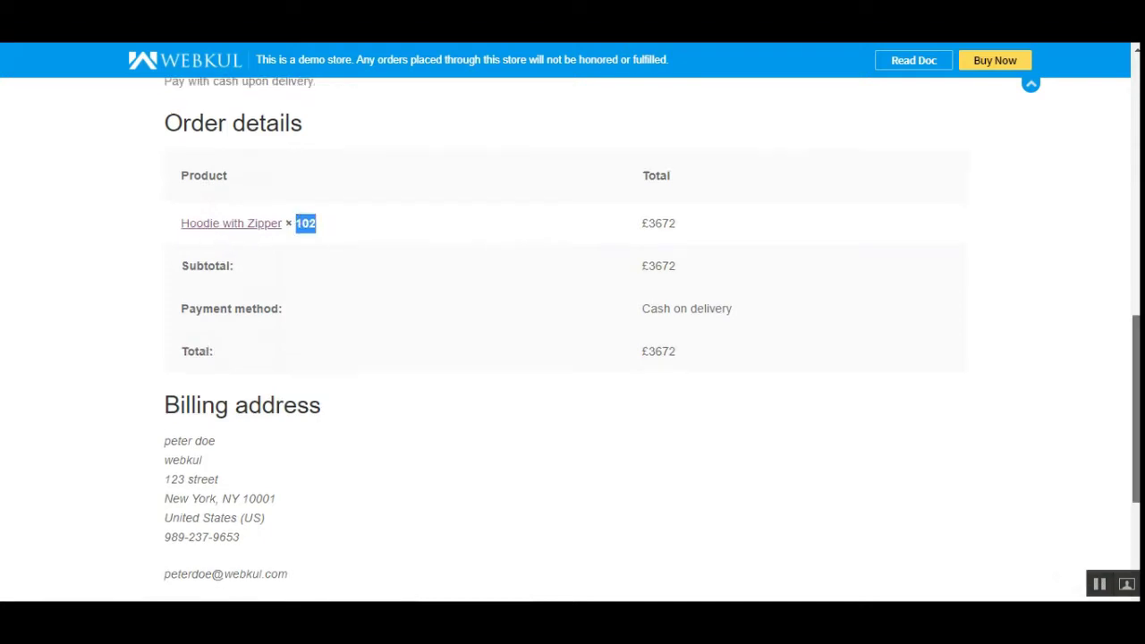
scroll(572, 340, up, 10)
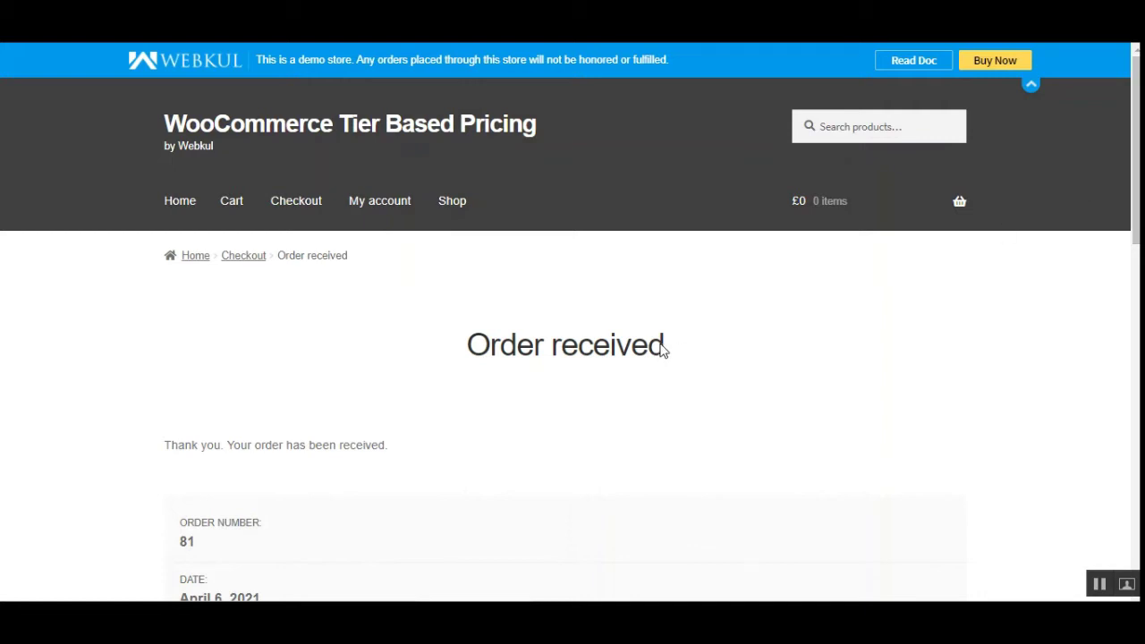
Log out of the customer account and log in as administrator with the prefilled demo credentials
click(383, 209)
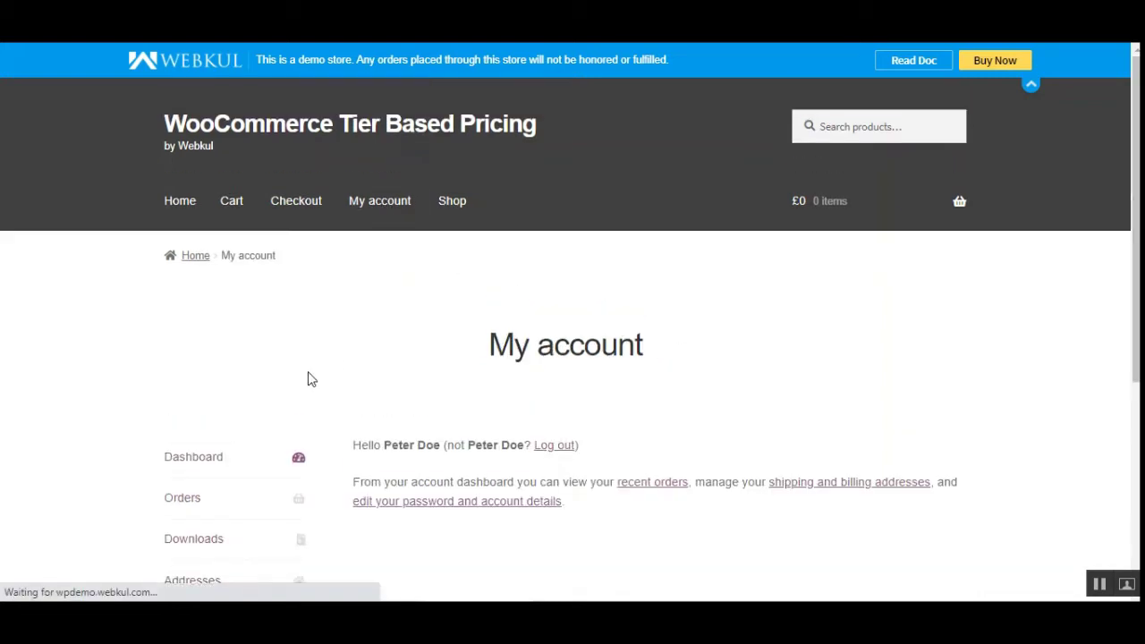
scroll(288, 395, down, 3)
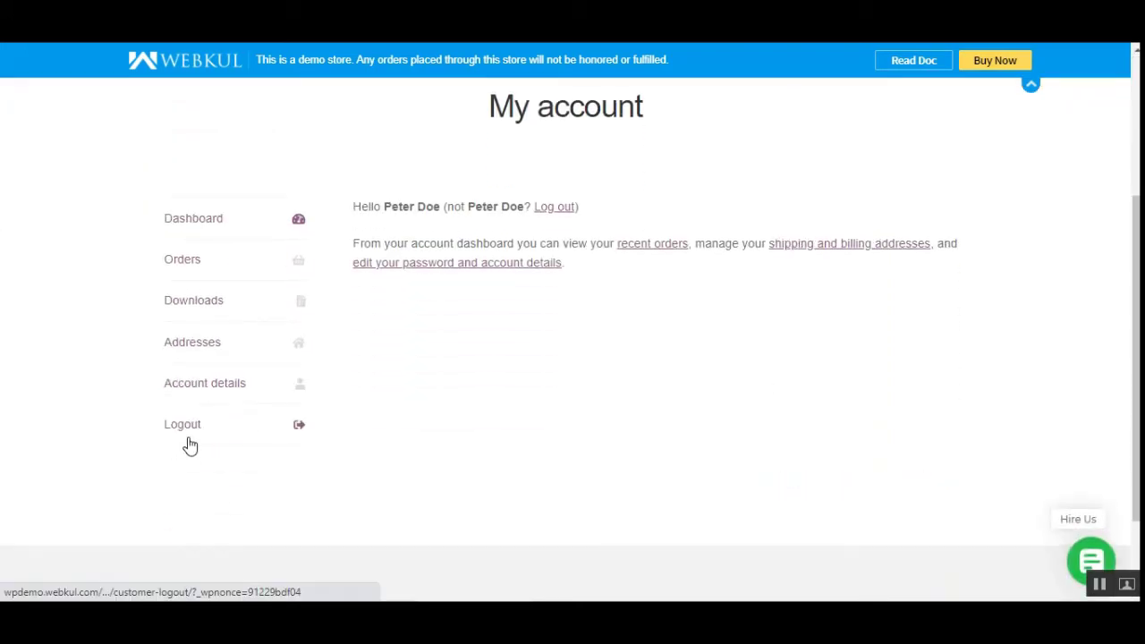
click(215, 426)
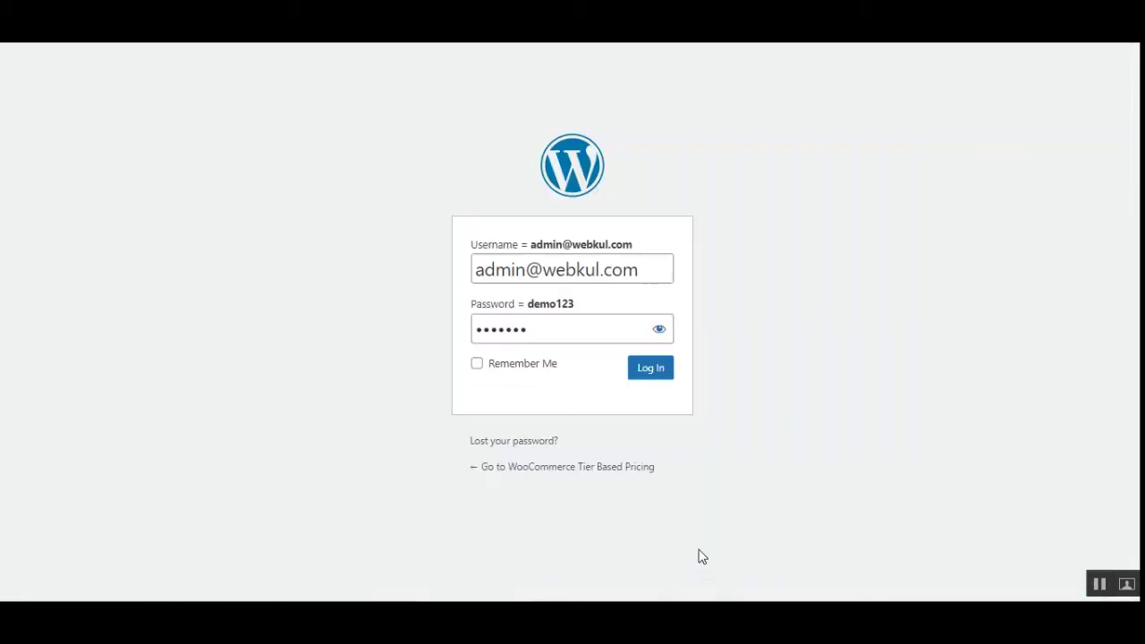
click(653, 374)
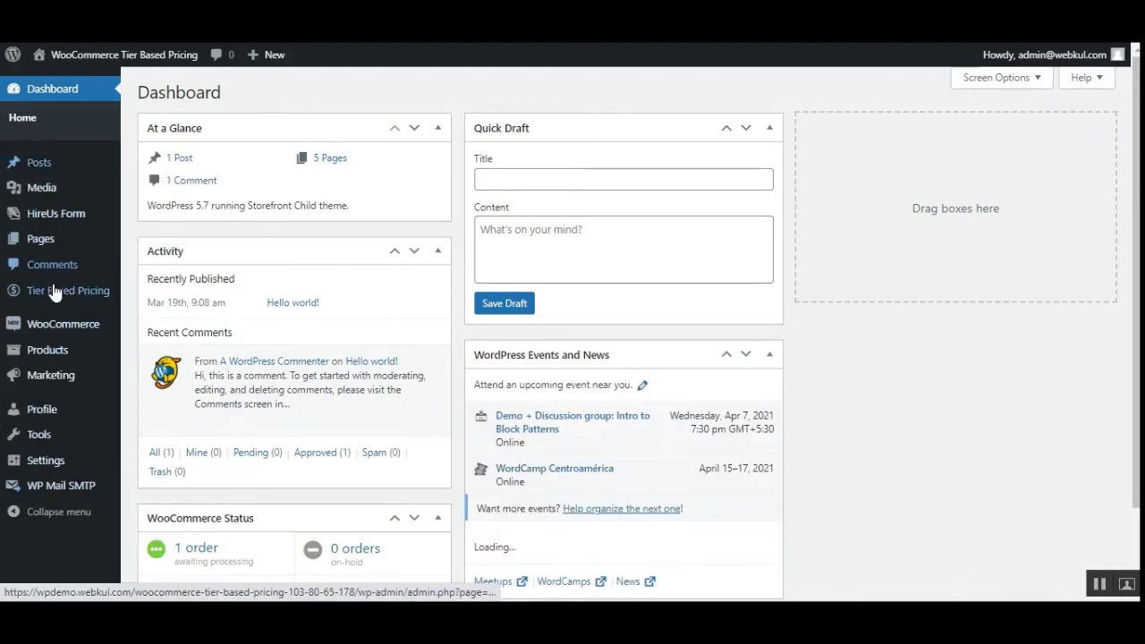
Open Tier Based Pricing > Configuration from the admin sidebar
mouse_move(64, 295)
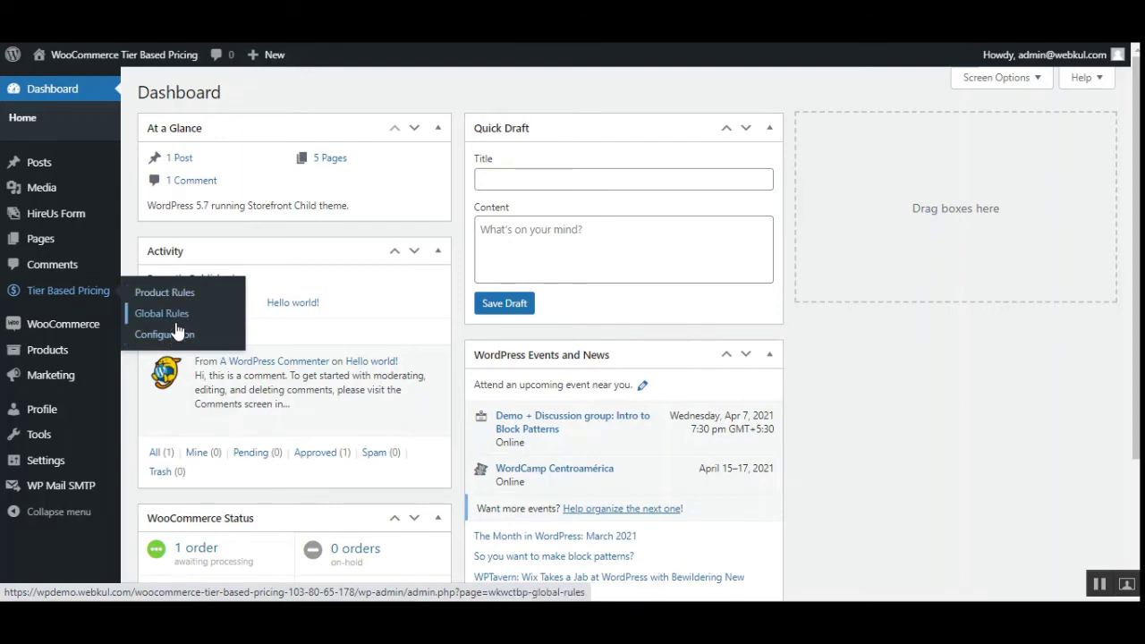
right_click(179, 341)
click(200, 349)
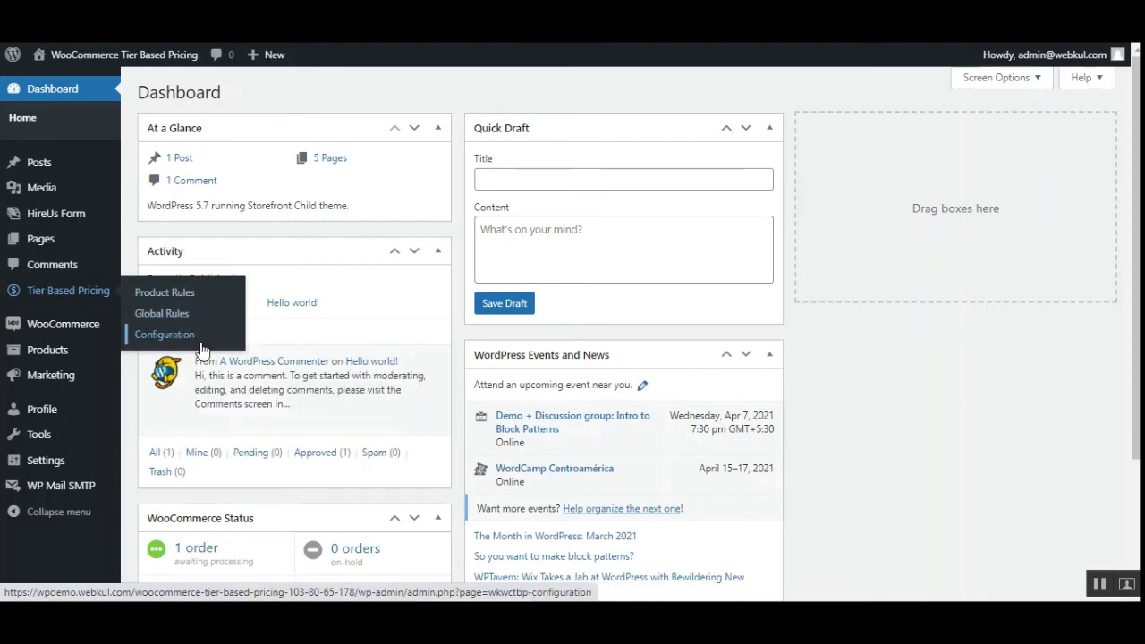
click(204, 345)
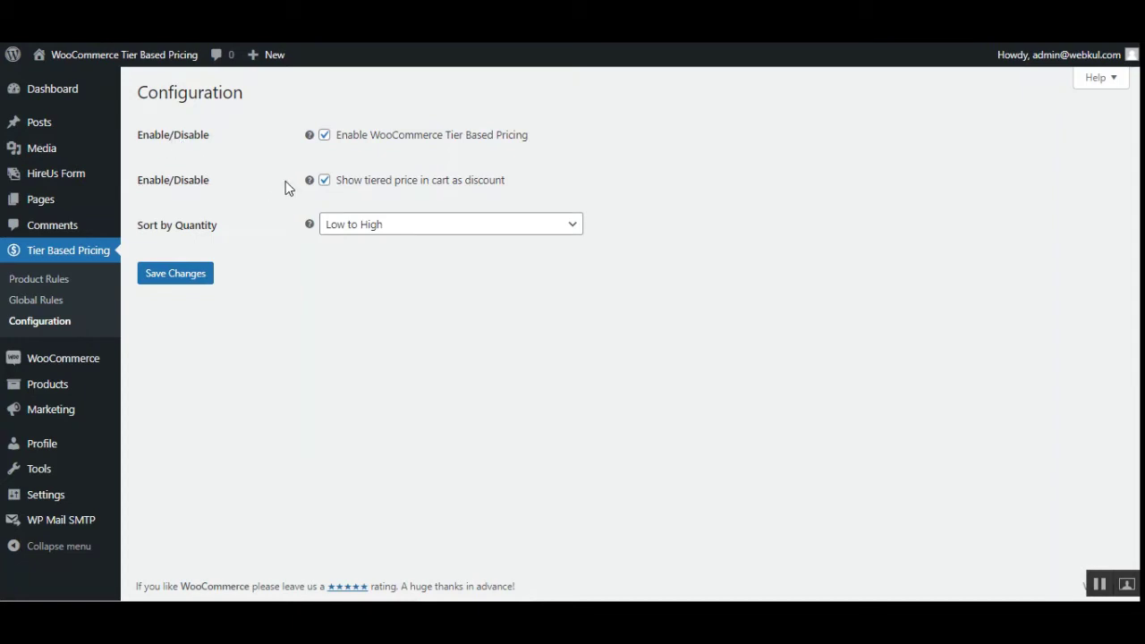
click(325, 141)
click(325, 141)
click(325, 137)
click(324, 139)
drag(372, 182, 344, 184)
click(511, 183)
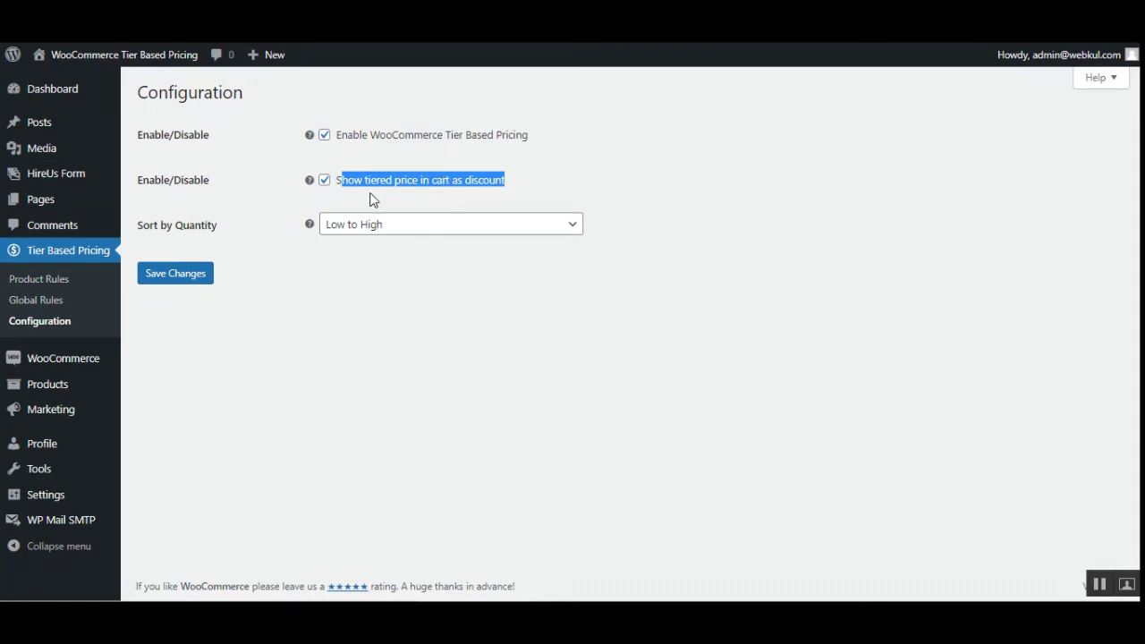
click(325, 182)
click(326, 183)
mouse_move(310, 225)
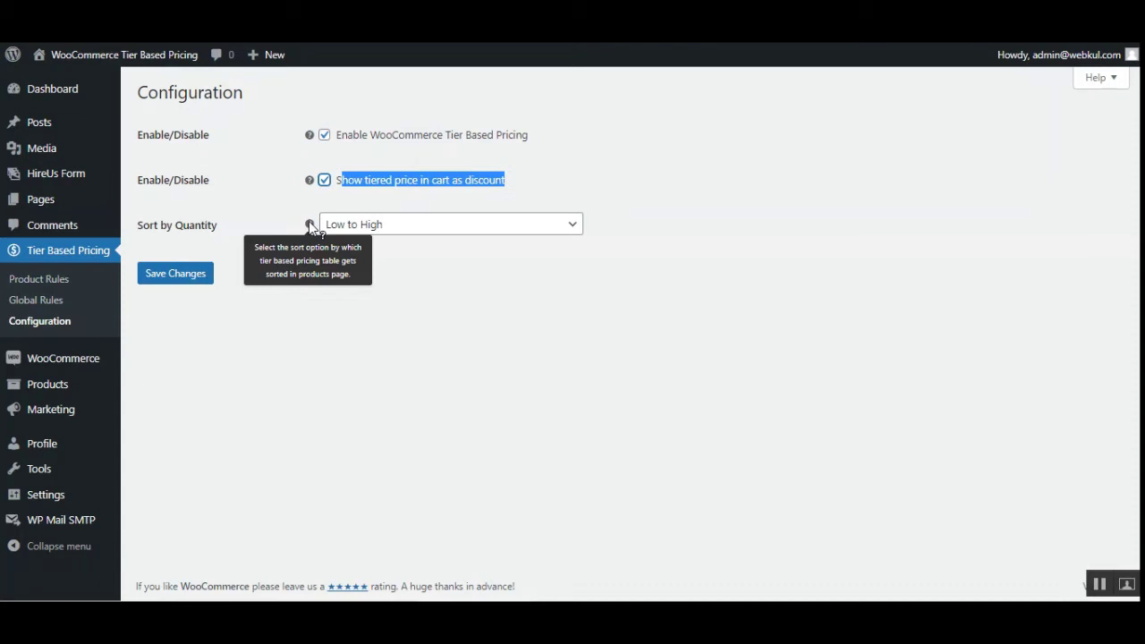
click(404, 231)
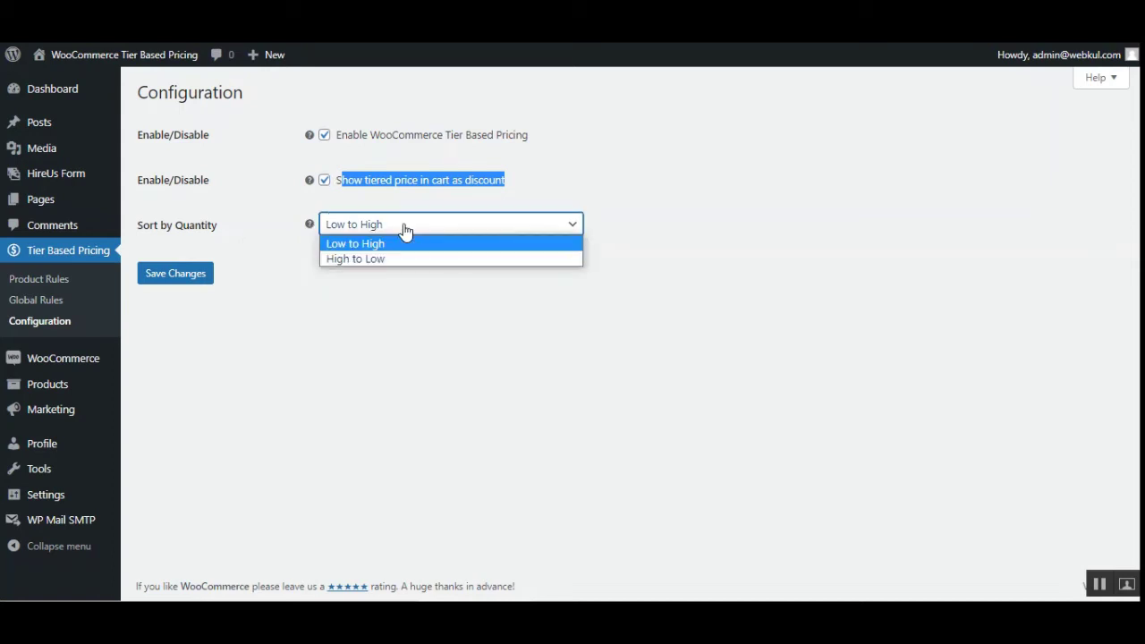
click(373, 295)
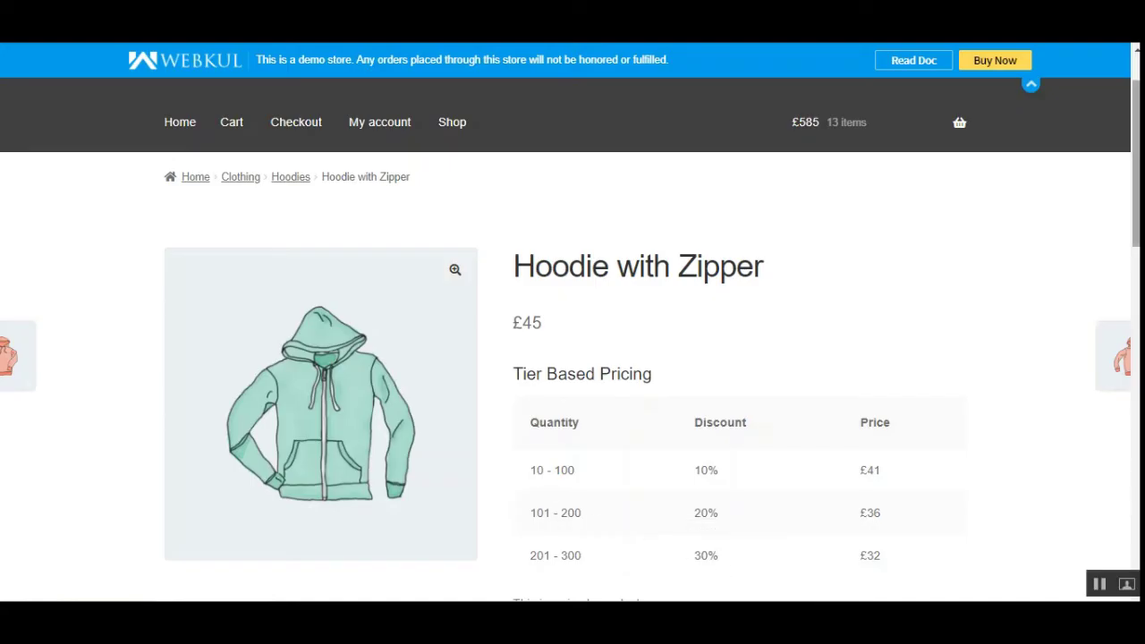
scroll(857, 295, down, 3)
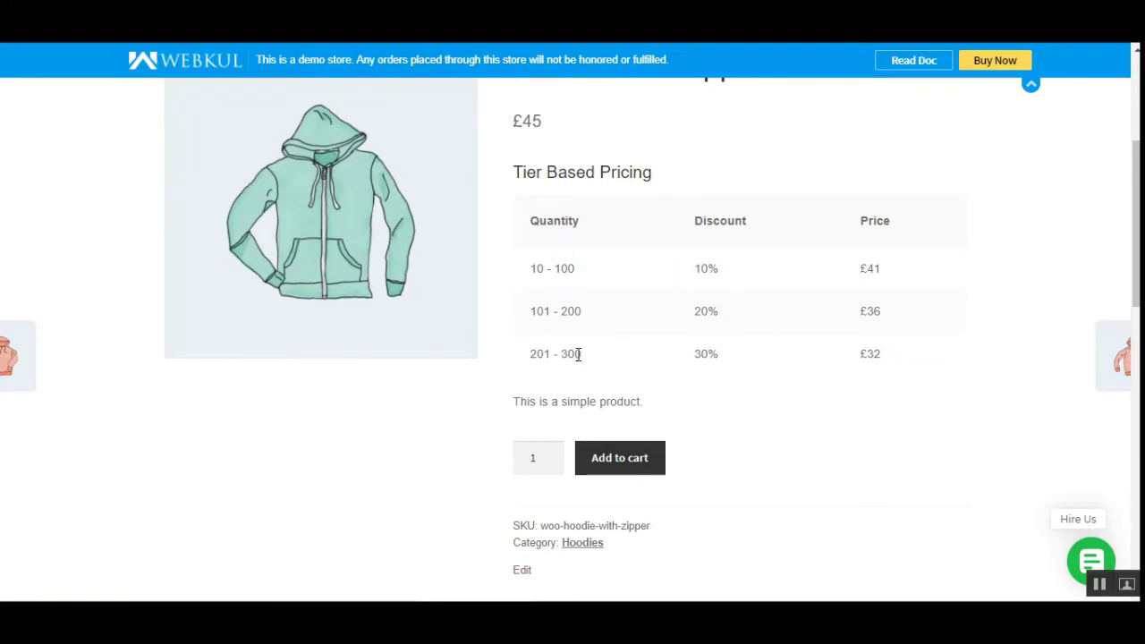
drag(582, 363, 529, 355)
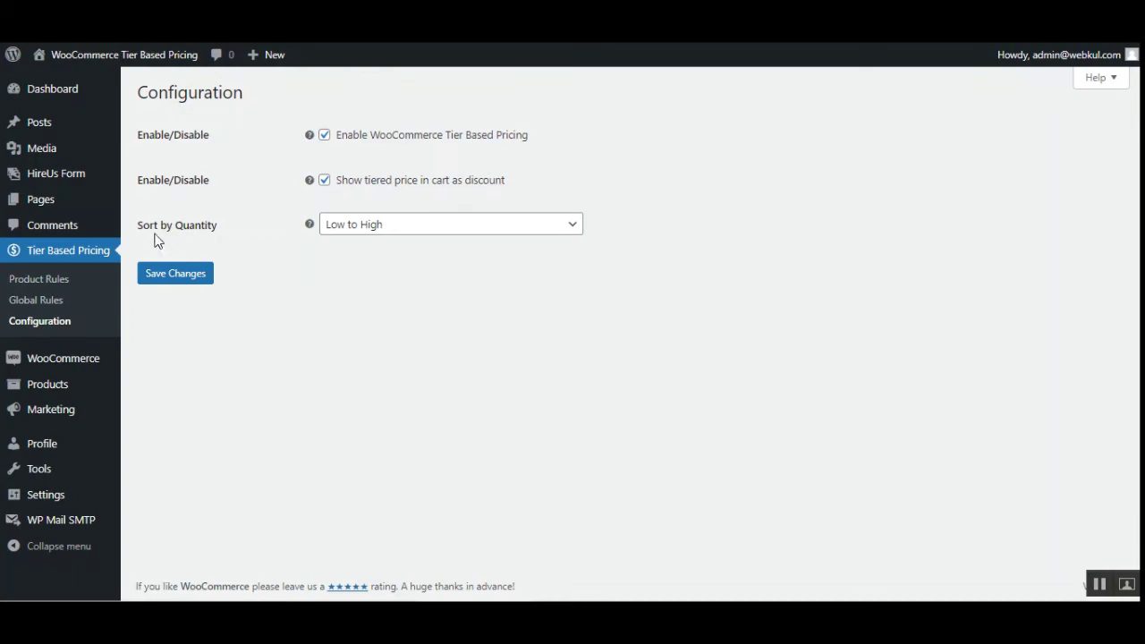
drag(154, 234, 223, 256)
Open Product Rules, listing Hoodie with Zipper, V-Neck T-Shirt - Green and Beanie
click(54, 286)
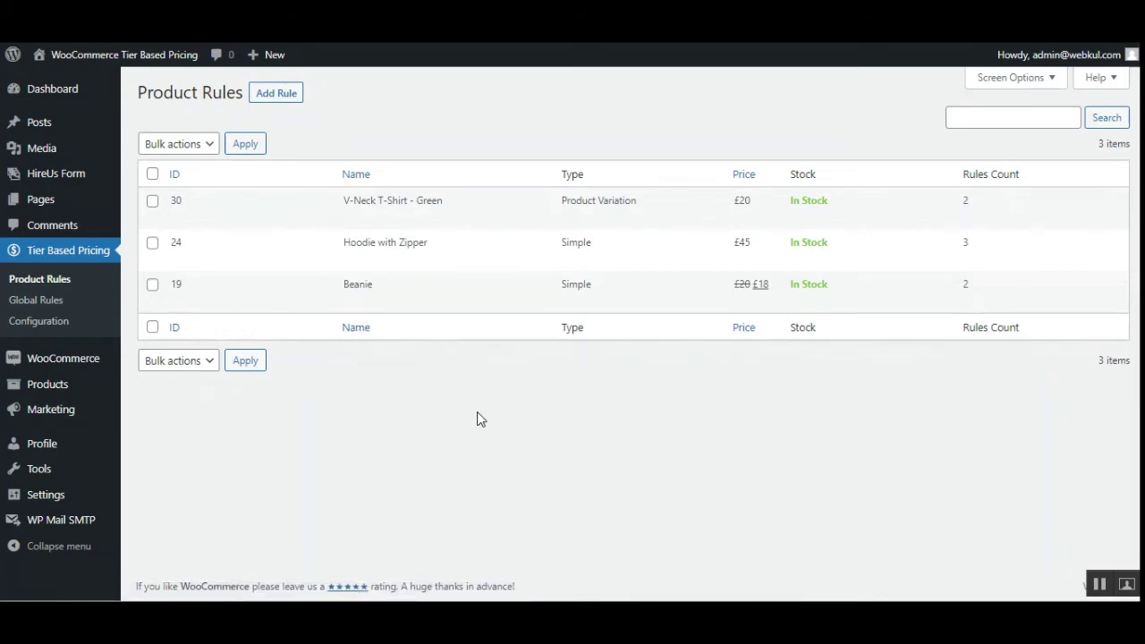
Add a rule for 'Hoodie - Blue, Yes (woo-hoodie-blue-logo)', found by searching 'hood', with one tier row
click(282, 97)
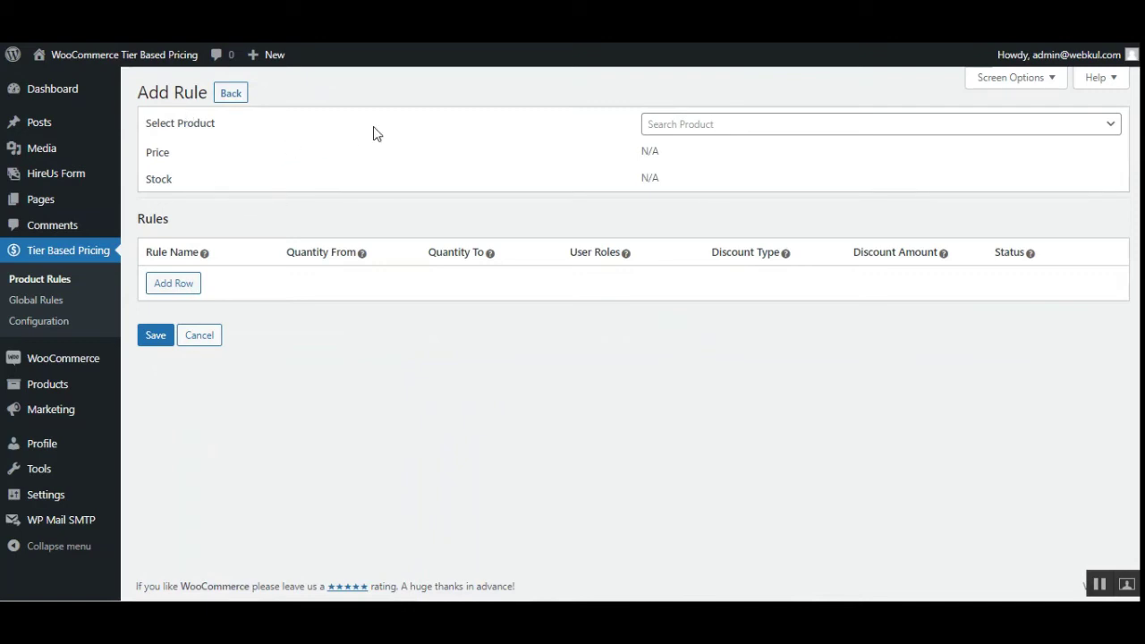
click(759, 125)
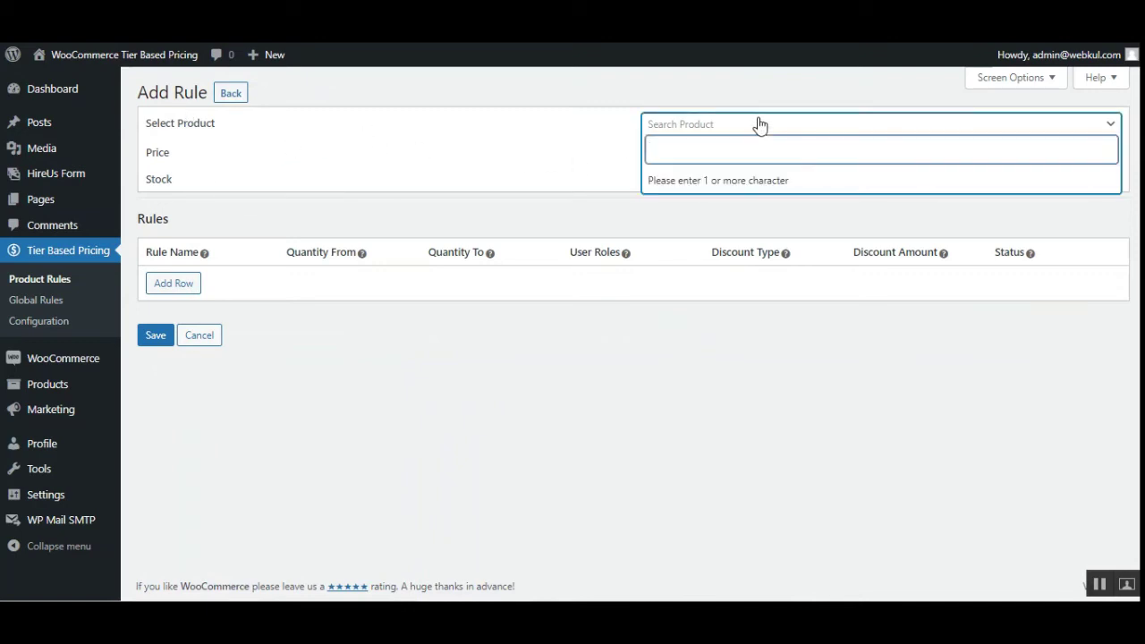
text(hood)
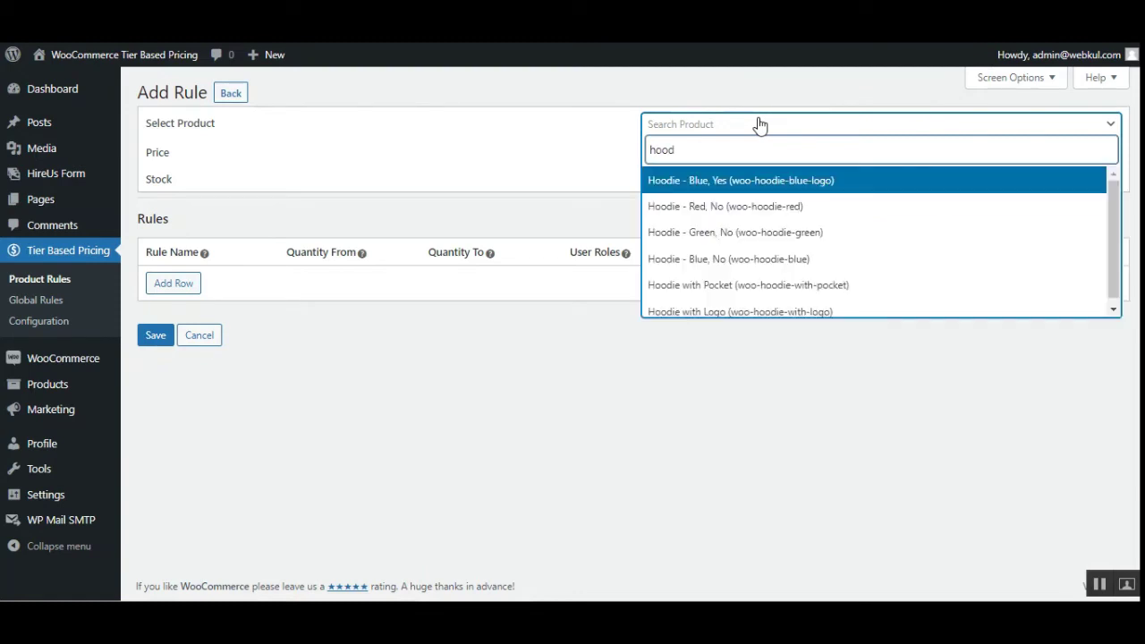
click(718, 189)
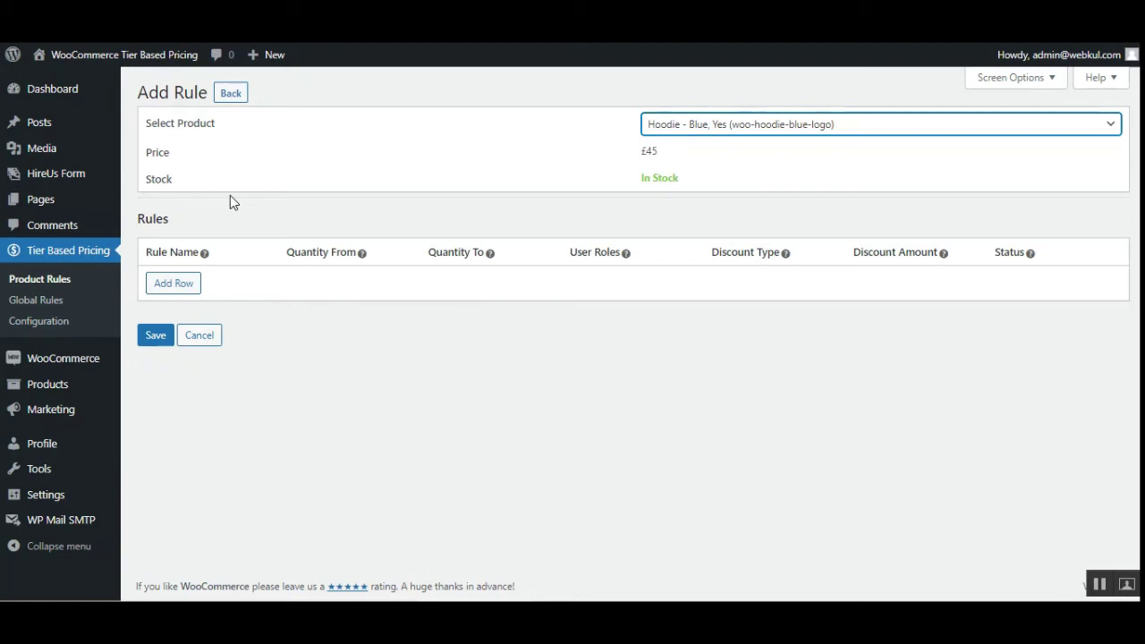
click(175, 286)
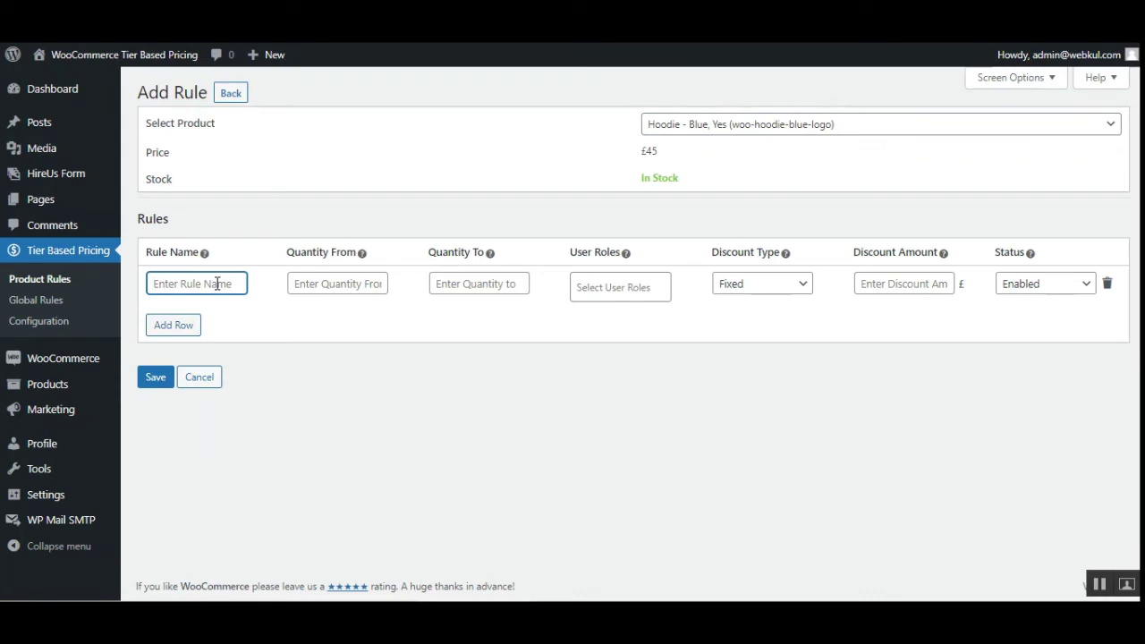
Name the first tier test1, covering quantities 20 to 30
text(test1)
click(352, 284)
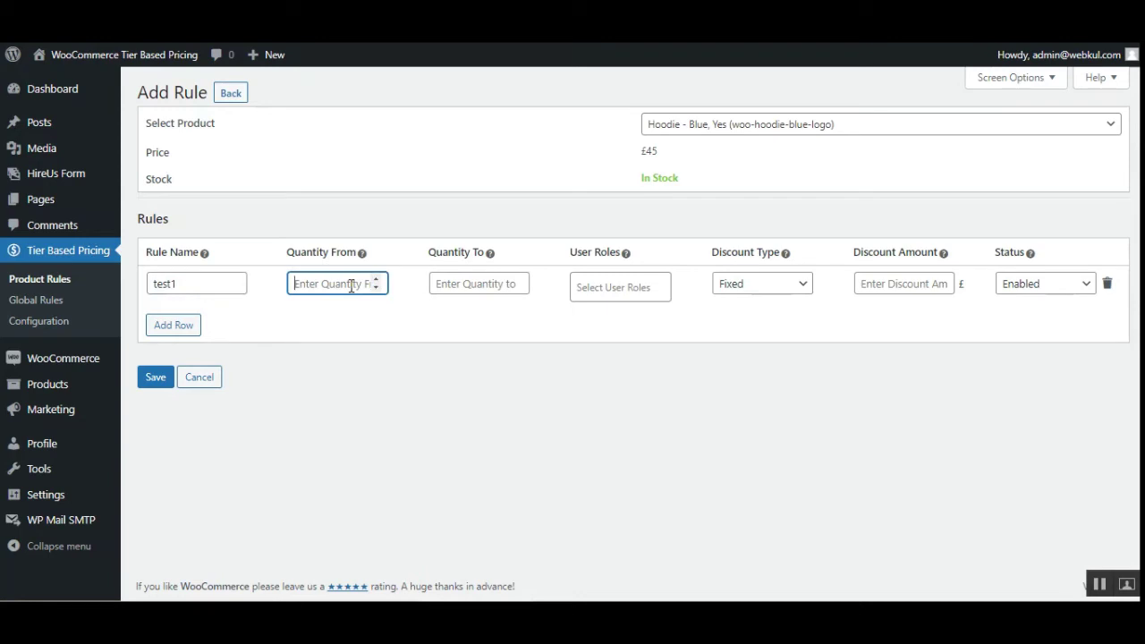
text(20)
click(466, 289)
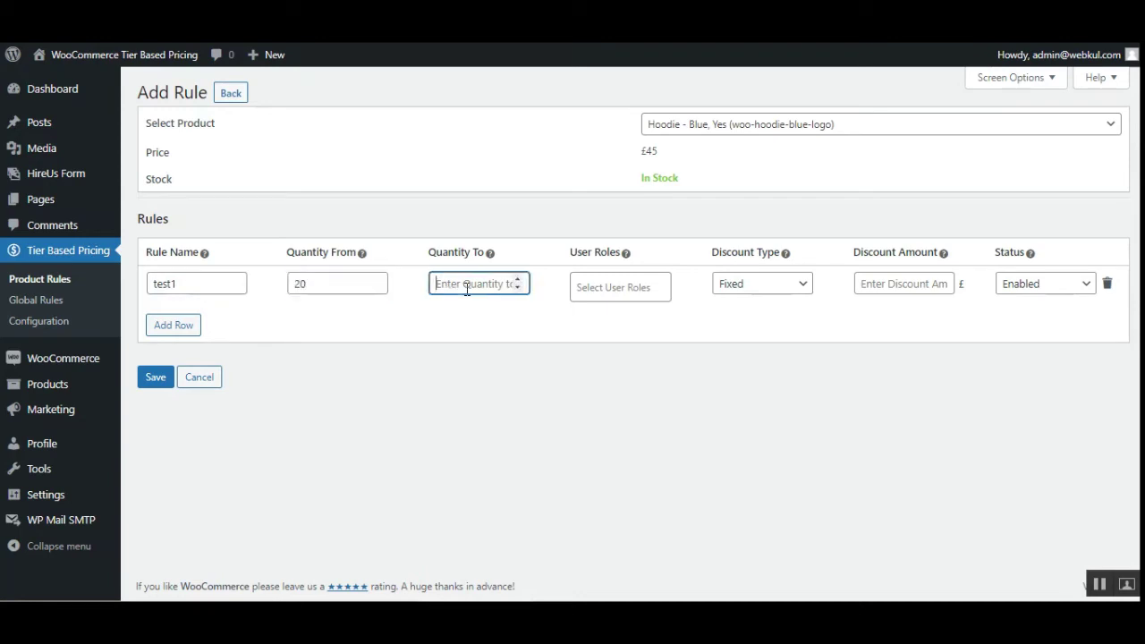
text(30)
Apply the tier to the Guest (Not Logged In) and Customer user roles
click(614, 286)
drag(667, 335, 661, 416)
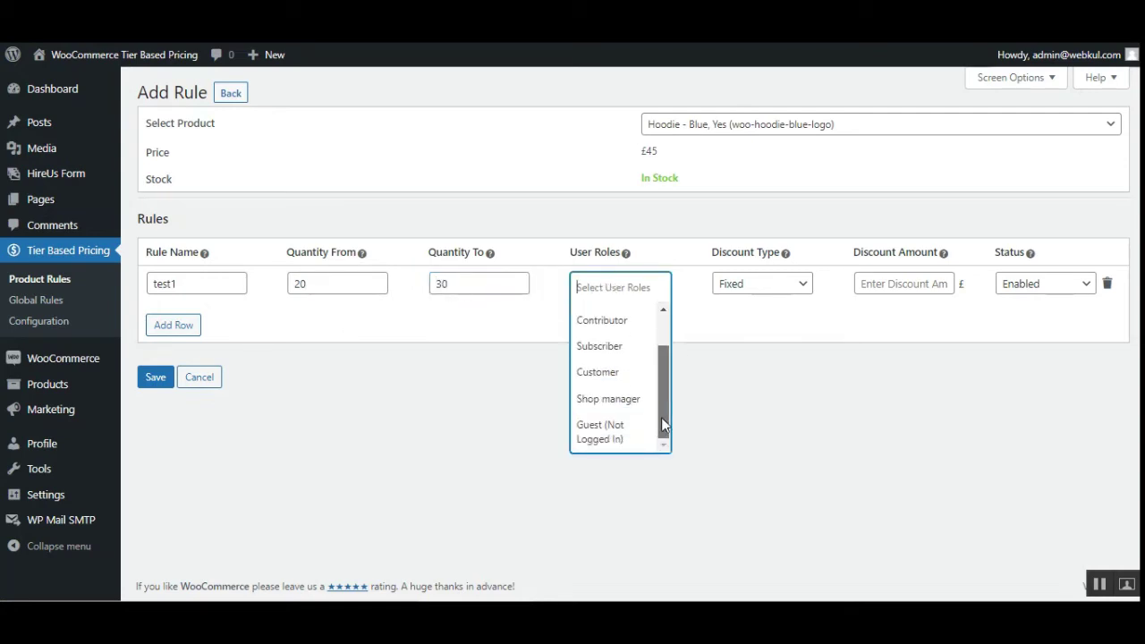
click(611, 435)
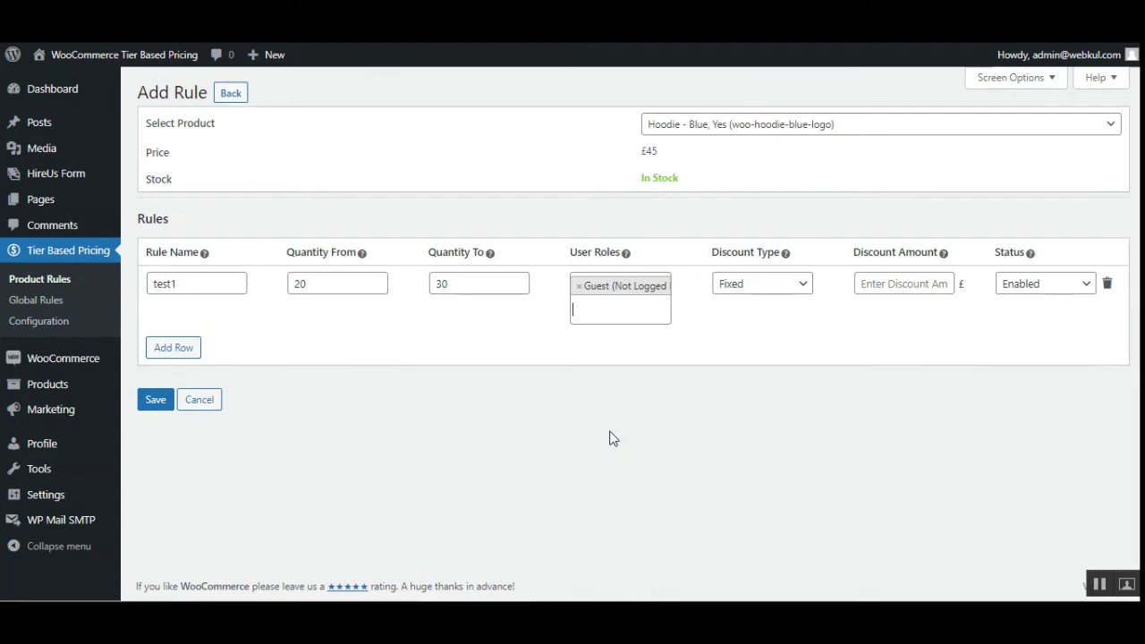
click(649, 314)
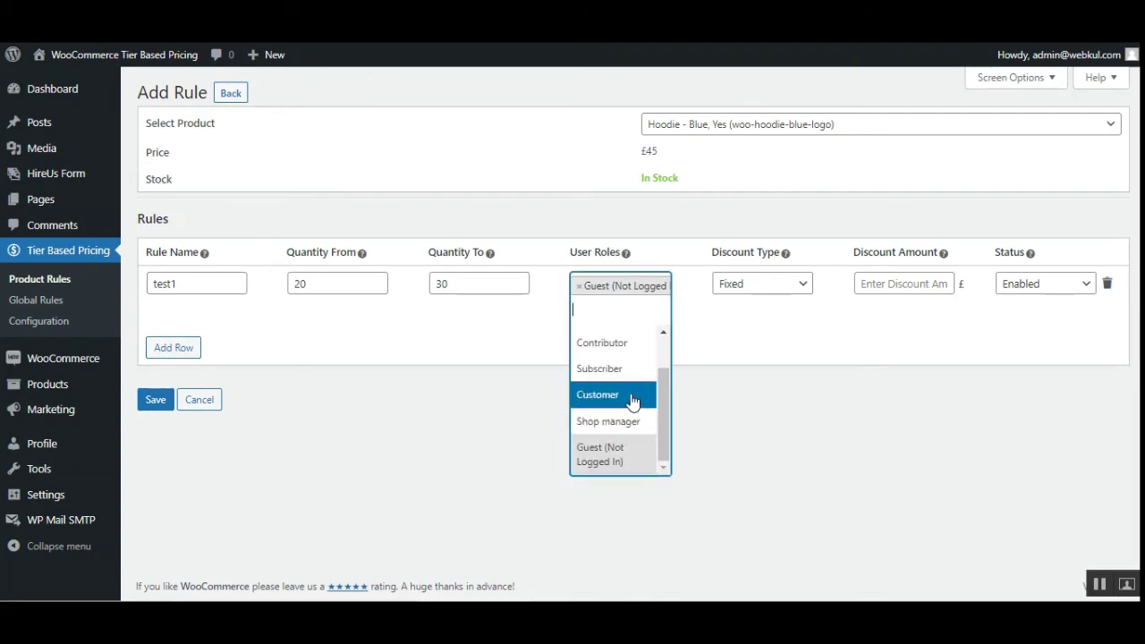
click(633, 401)
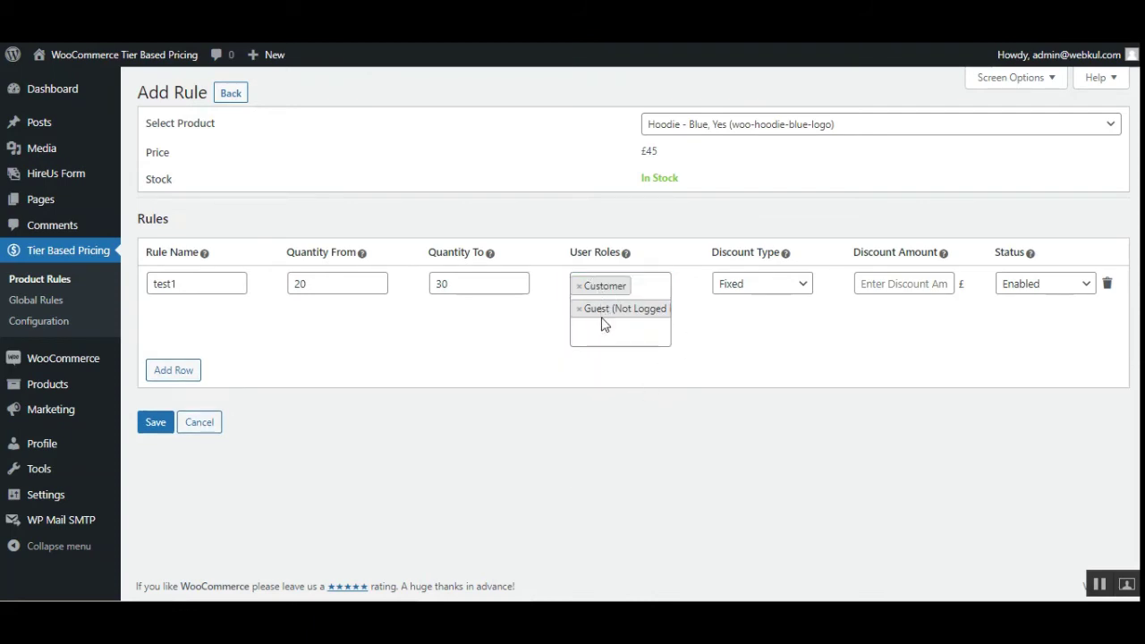
Give the tier a Fixed discount of 10 and add a blank second tier row
click(792, 284)
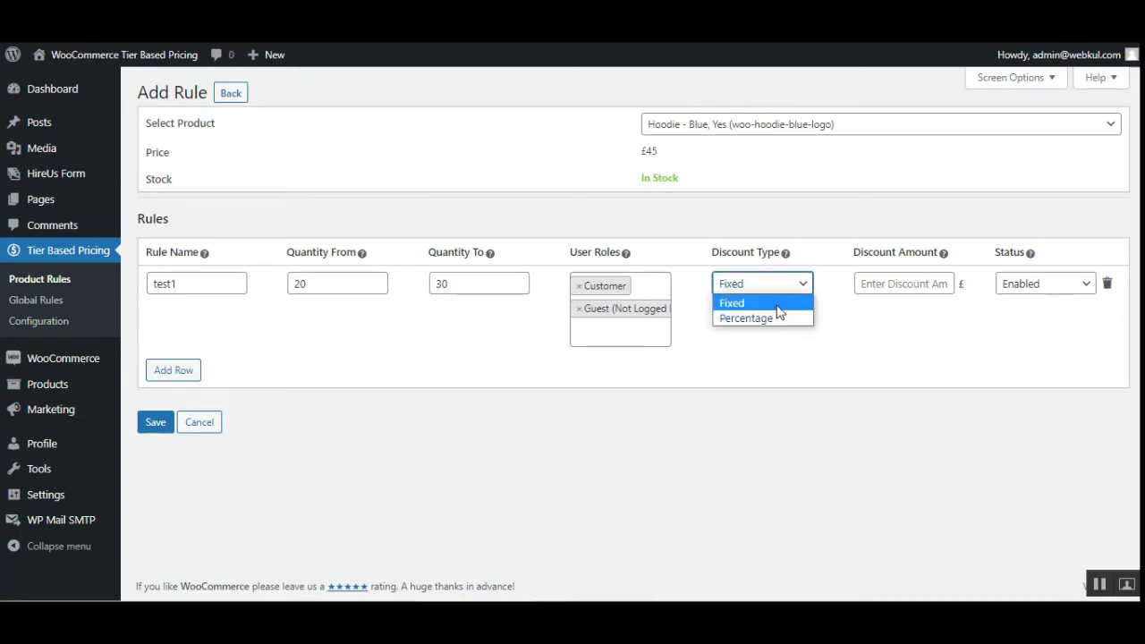
click(780, 303)
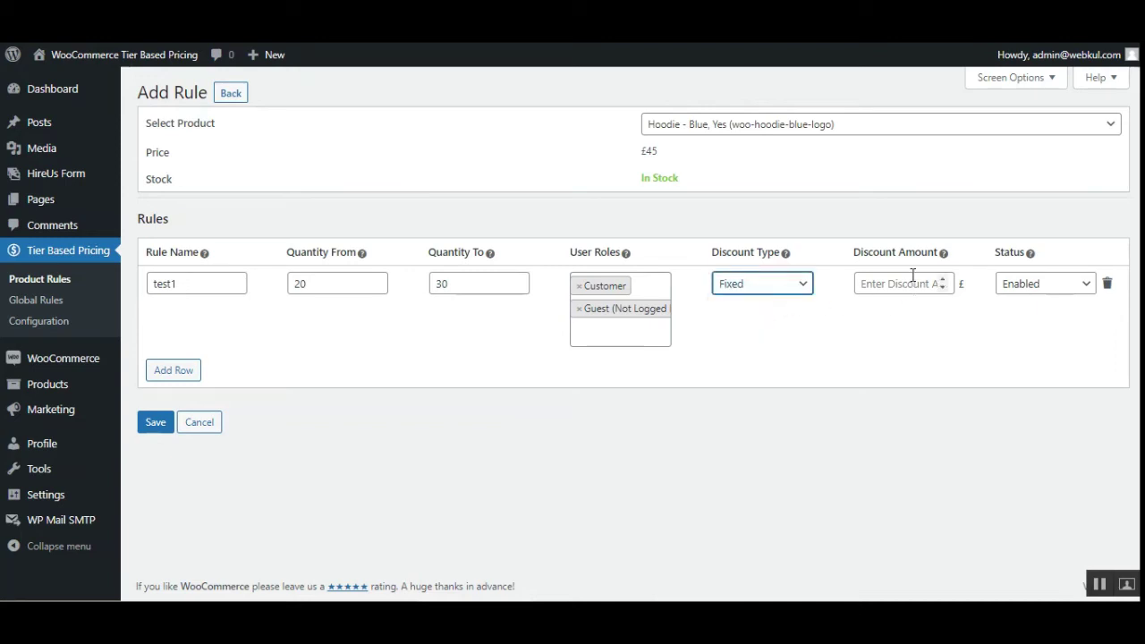
drag(864, 254, 909, 269)
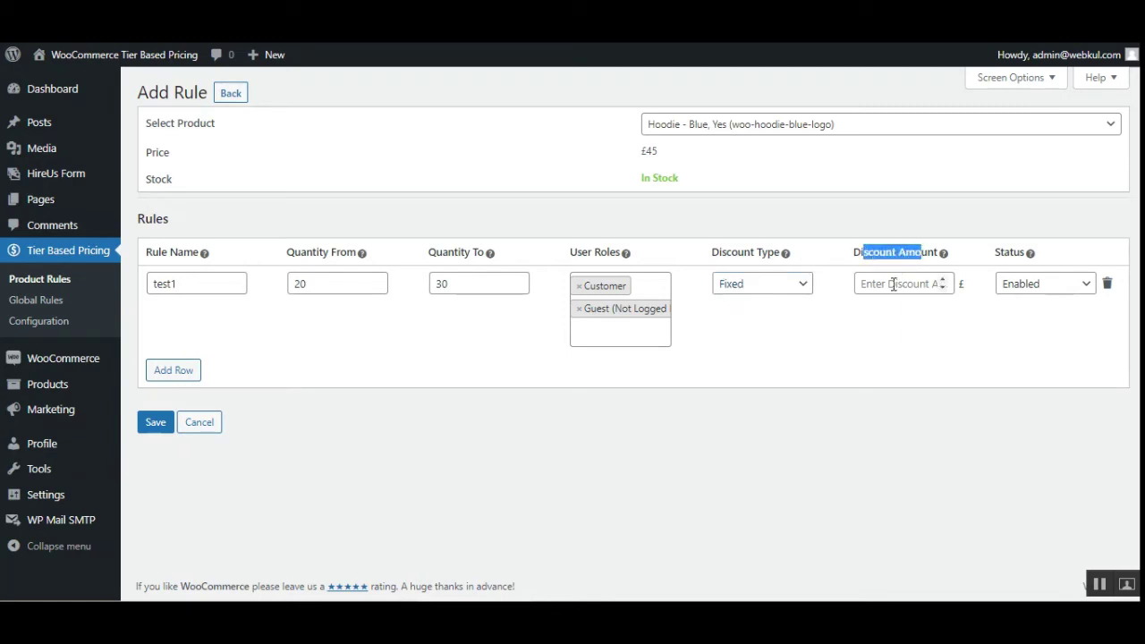
click(893, 285)
text(10)
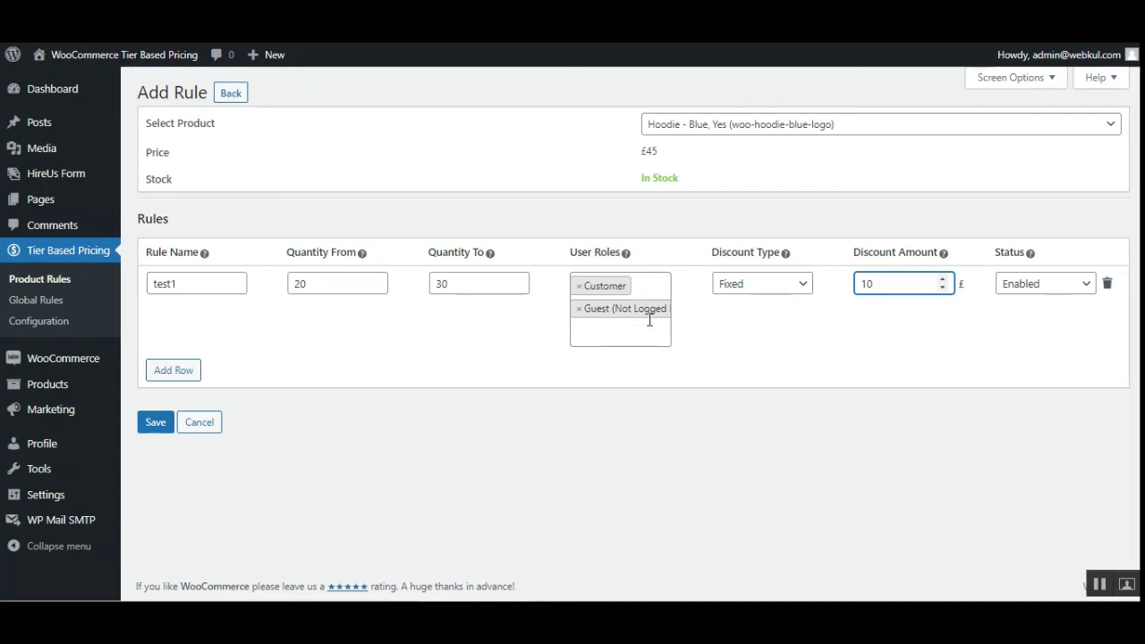
click(799, 366)
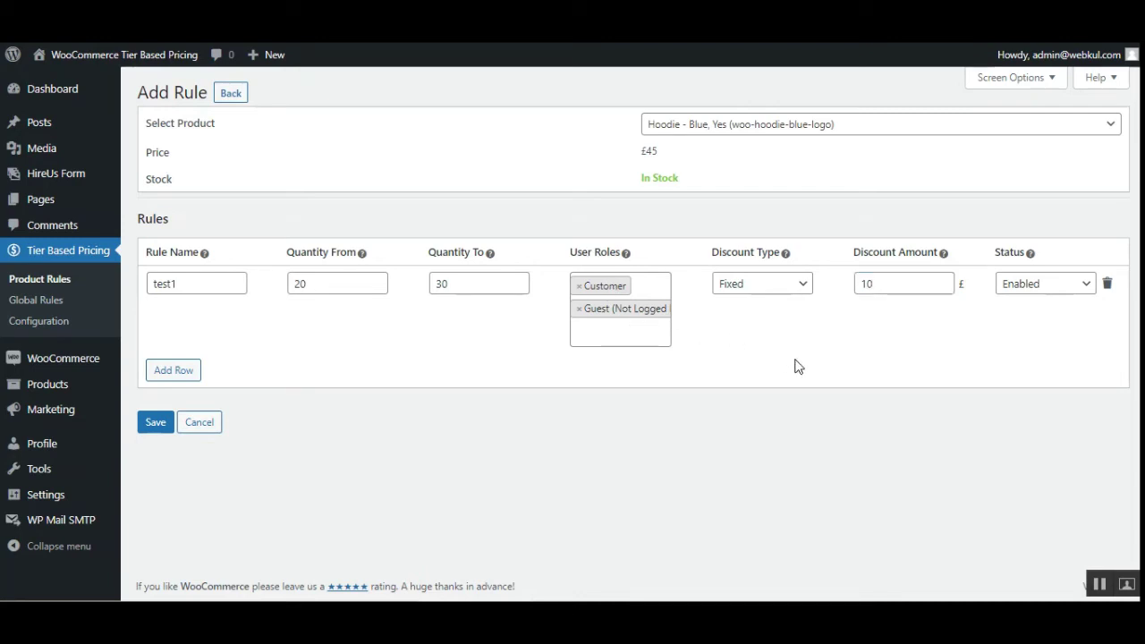
click(175, 372)
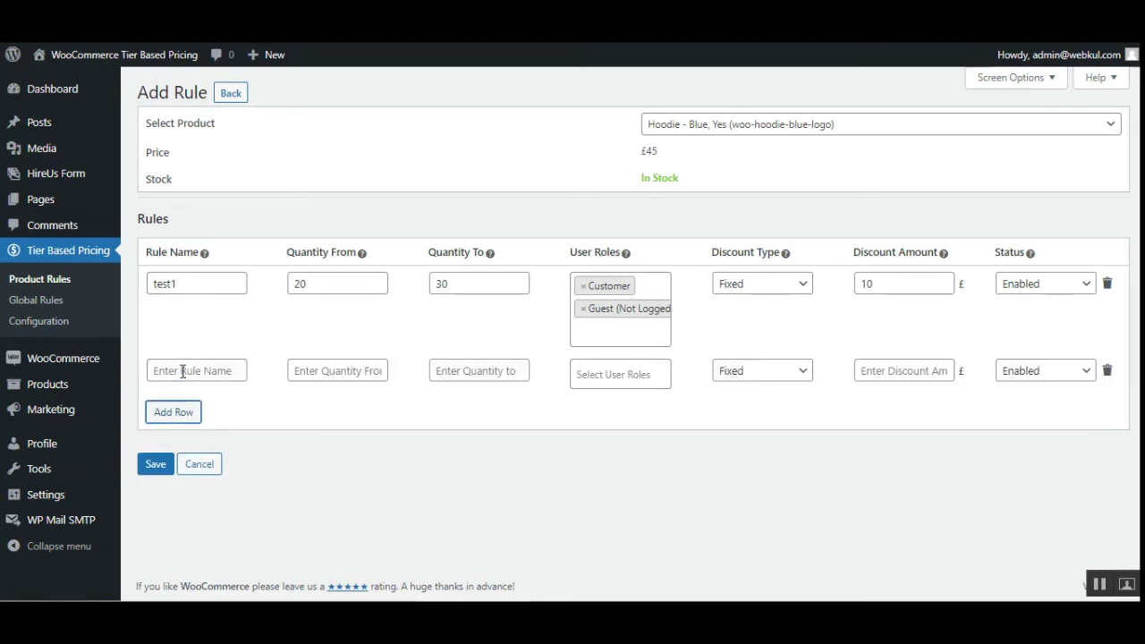
click(199, 370)
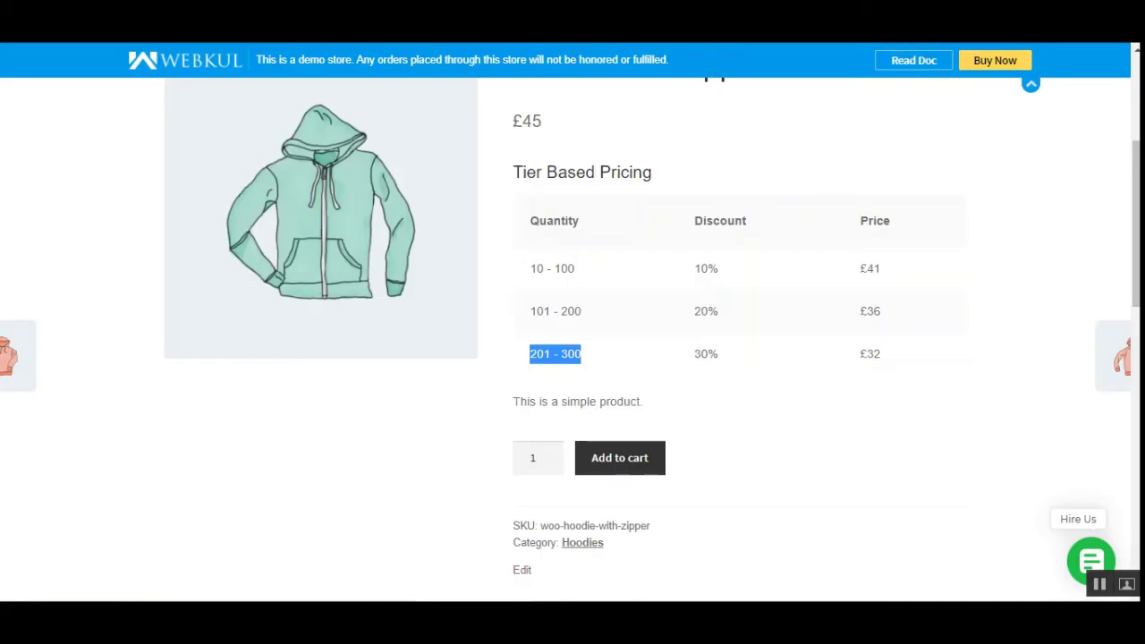
Check the storefront tier table, then return to the second row's Rule Name field in Add Rule
click(565, 296)
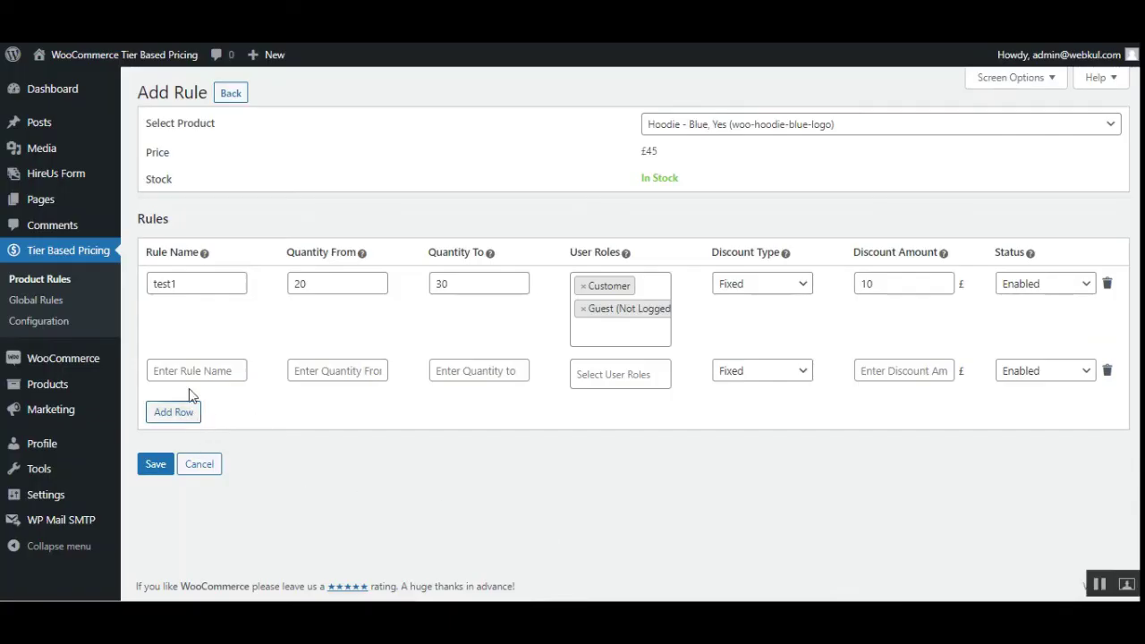
click(189, 372)
Name the second rule 'test 2' with quantities from 30 to 90
text(test 2)
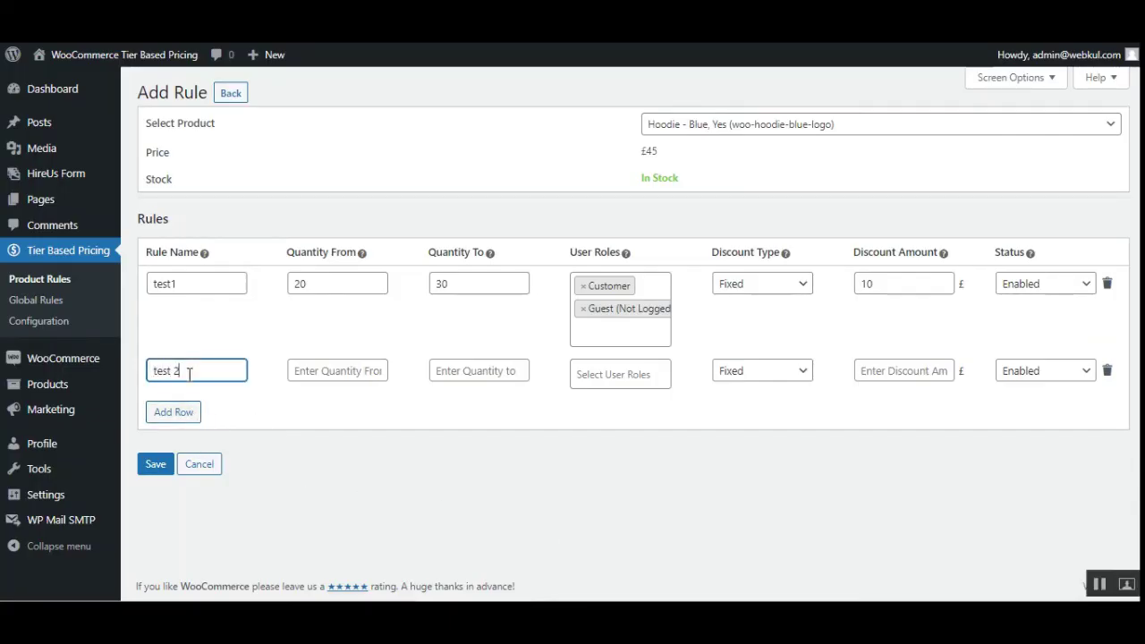
click(333, 363)
text(30)
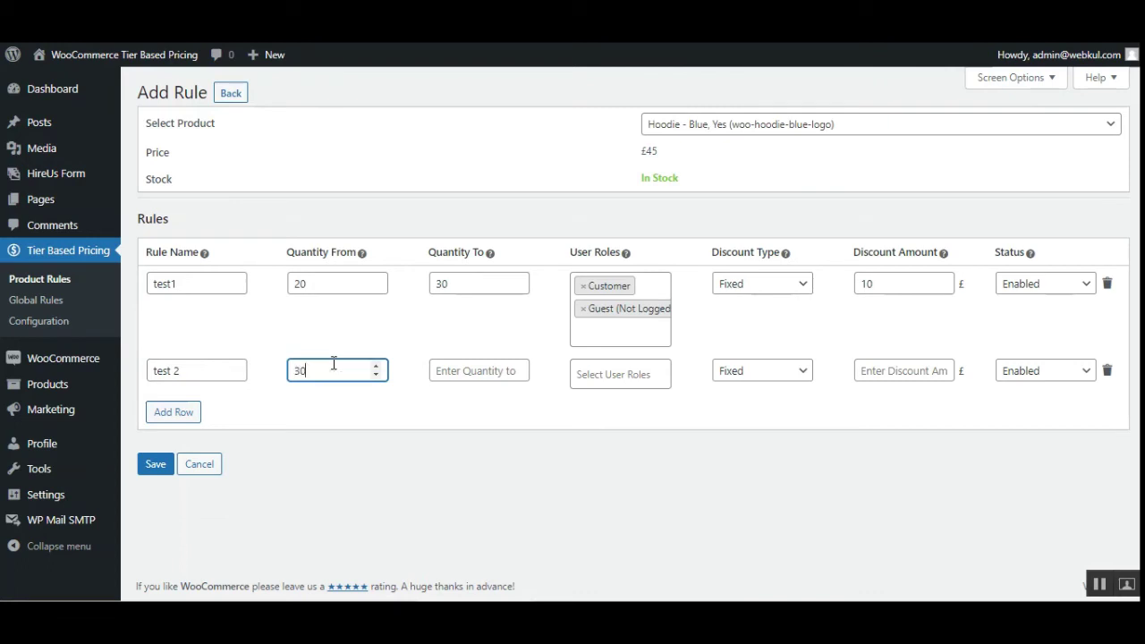
click(475, 372)
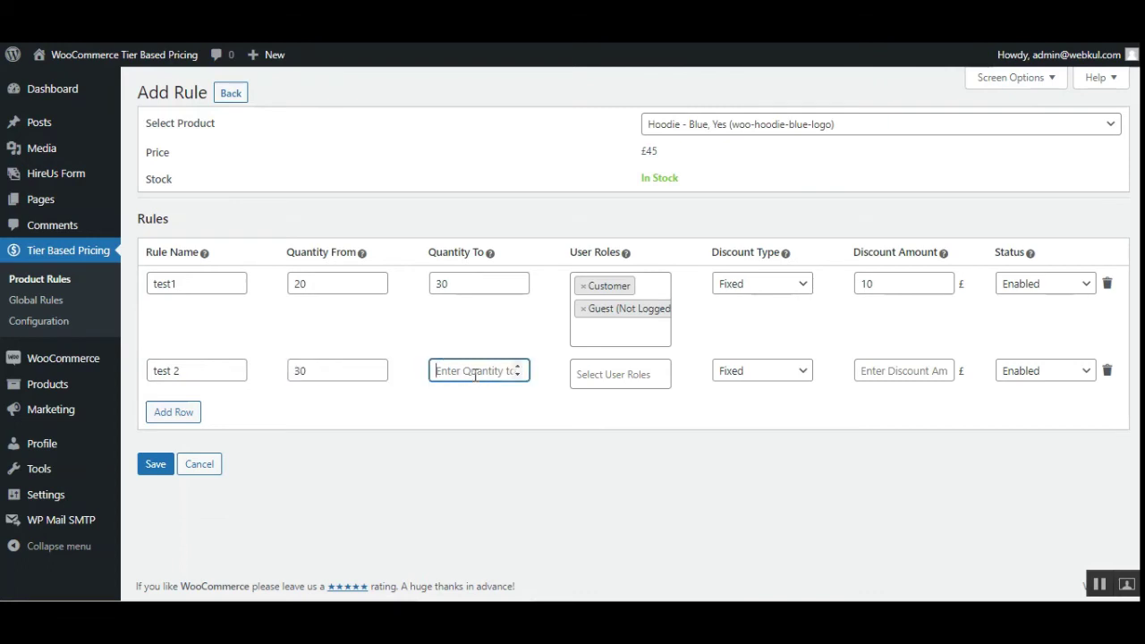
text(90)
Assign the Customer and Guest (Not Logged In) roles to the second rule
click(613, 375)
click(617, 507)
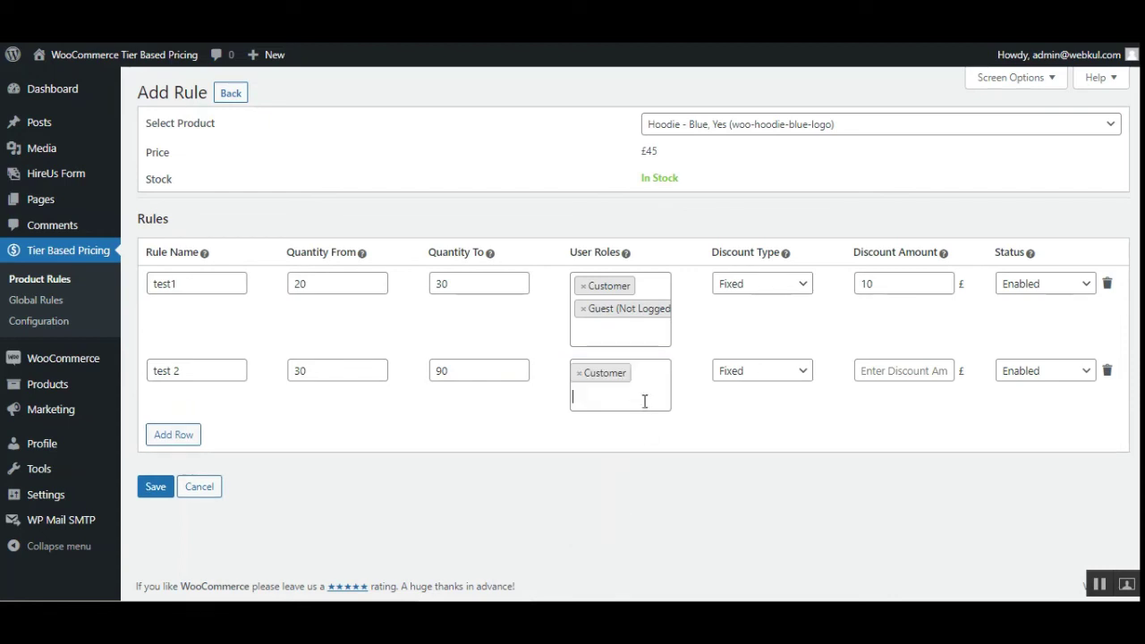
click(644, 400)
scroll(626, 546, down, 1)
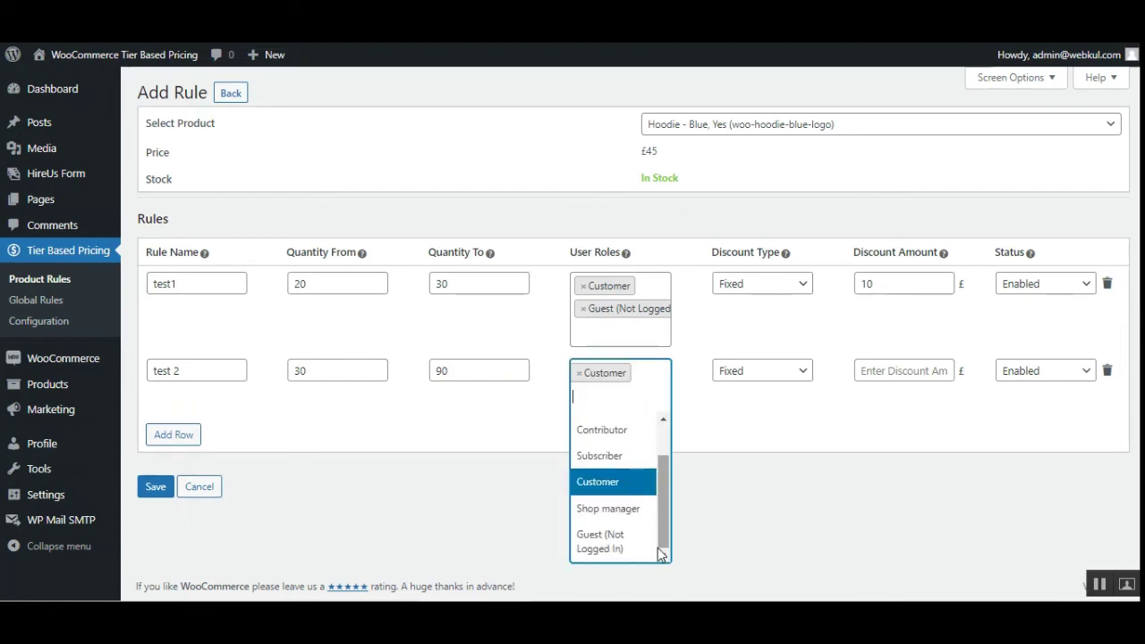
click(625, 555)
Give the second rule a 30% percentage discount and save the Hoodie - Blue rules
click(779, 374)
click(762, 401)
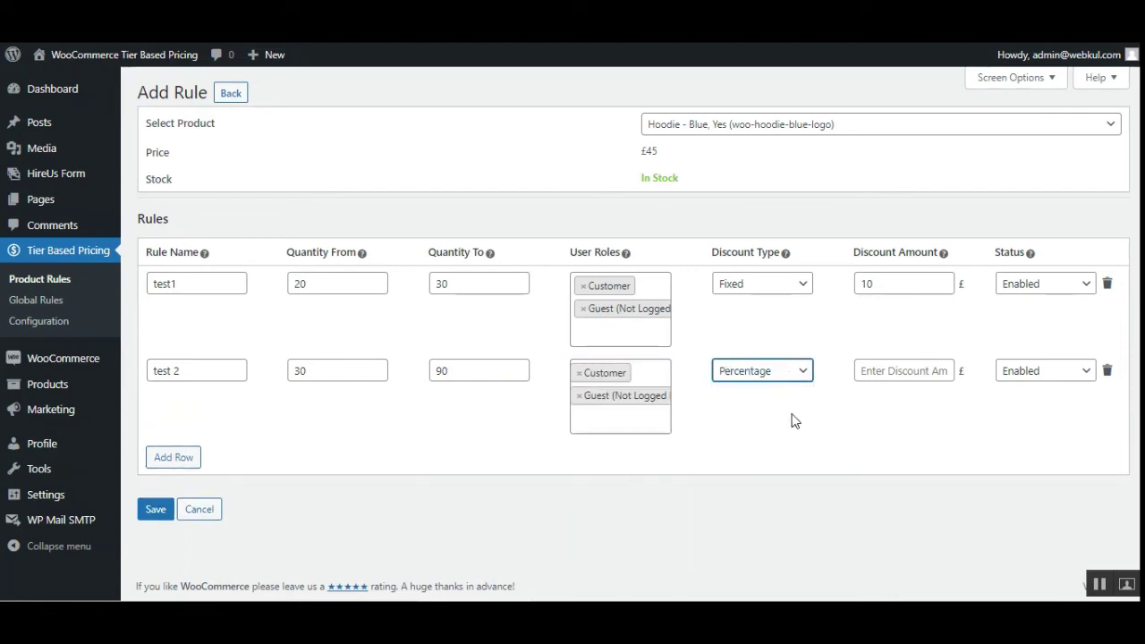
click(921, 371)
text(30)
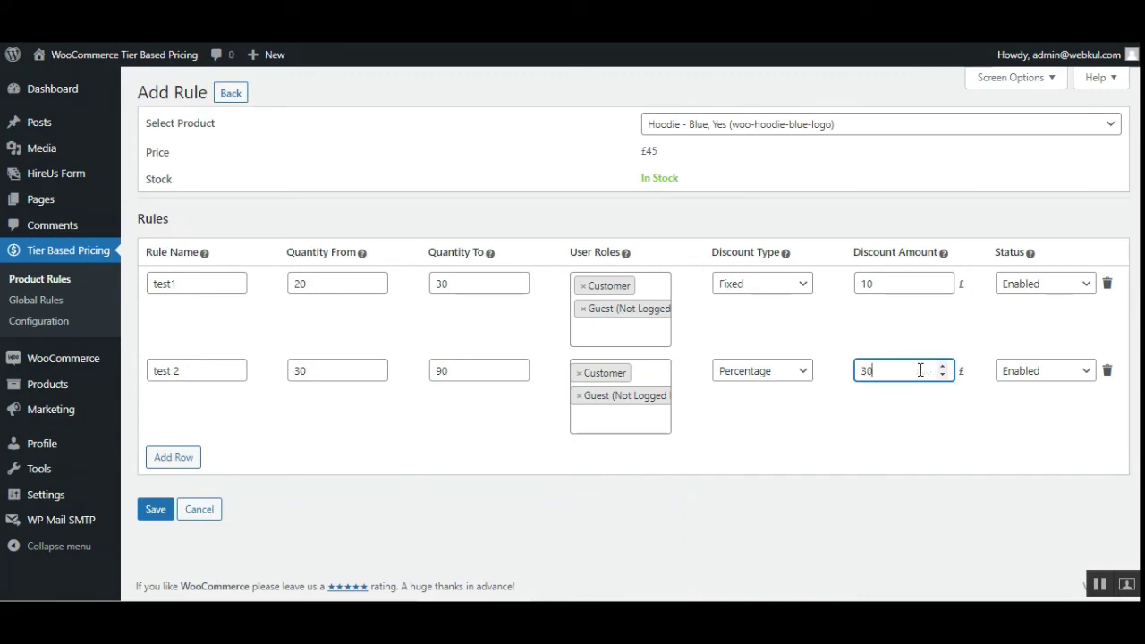
click(926, 404)
click(154, 509)
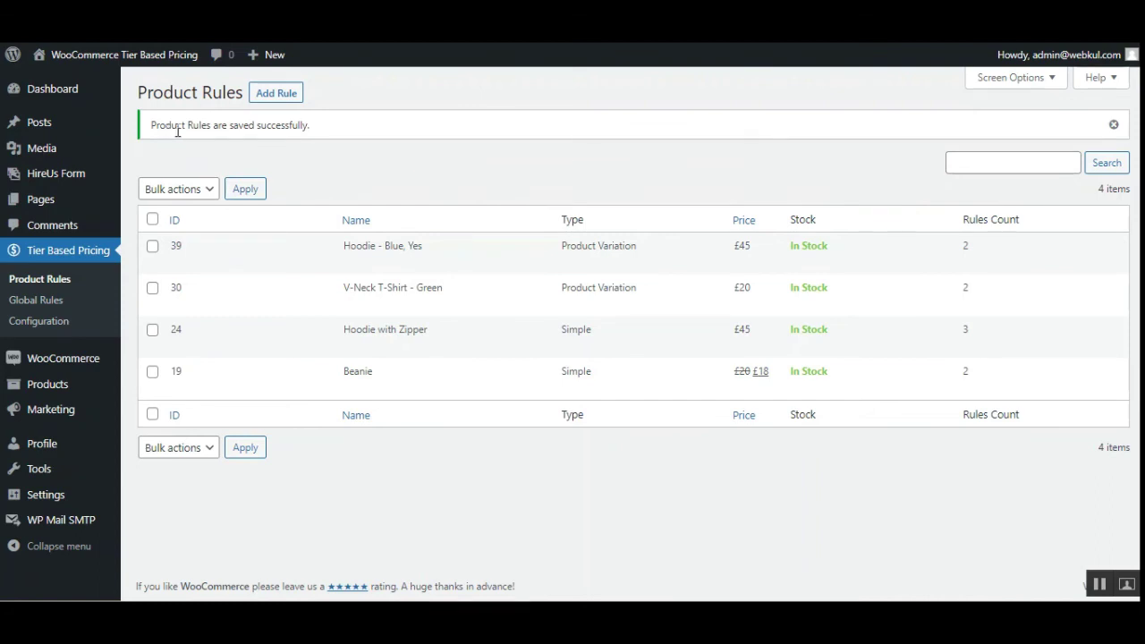
drag(164, 126, 310, 125)
click(409, 144)
drag(349, 245, 424, 247)
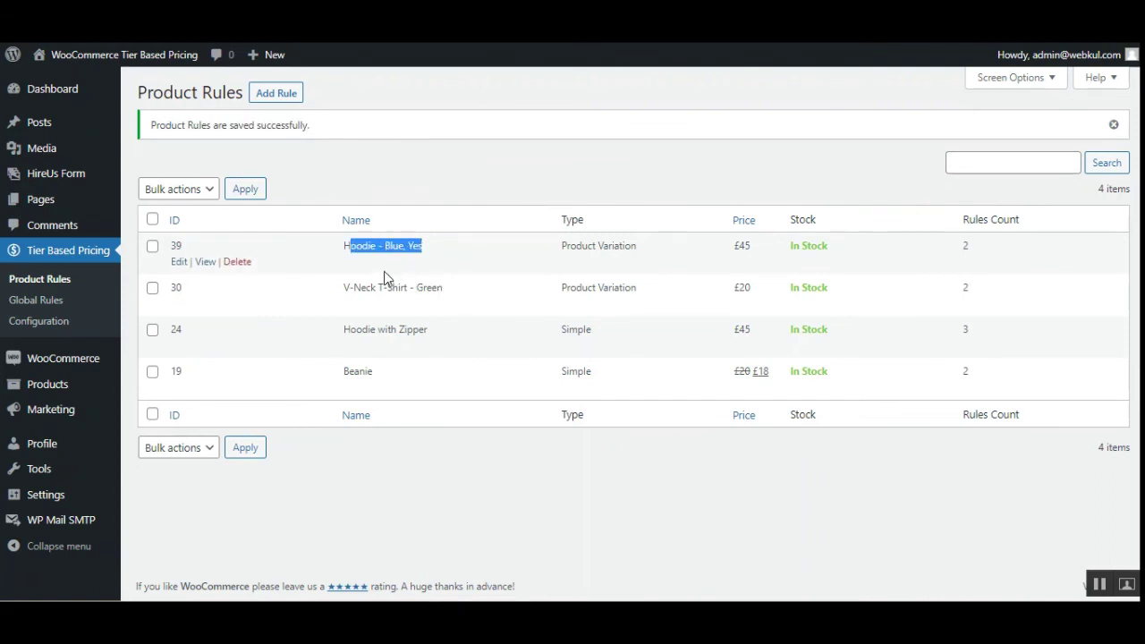
drag(977, 219, 1017, 221)
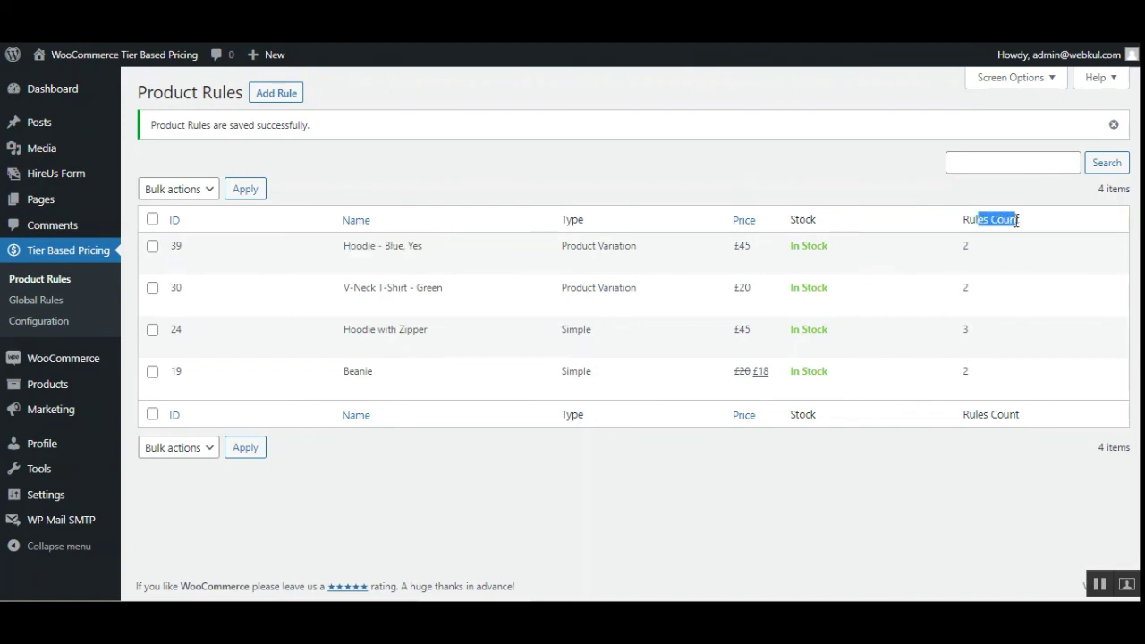
click(1031, 223)
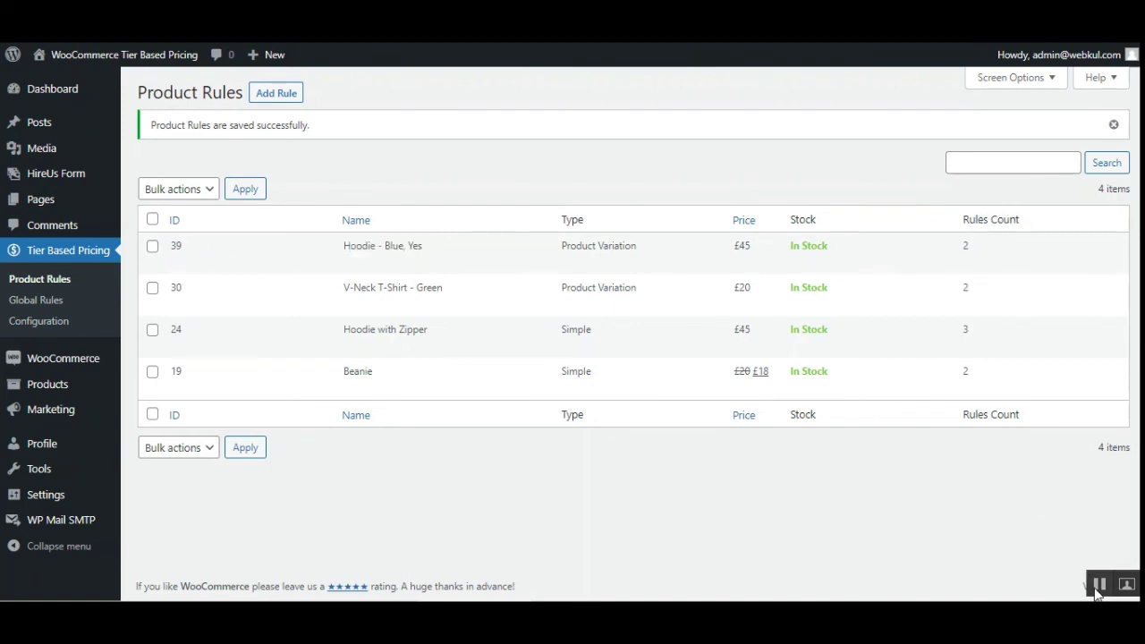
click(198, 190)
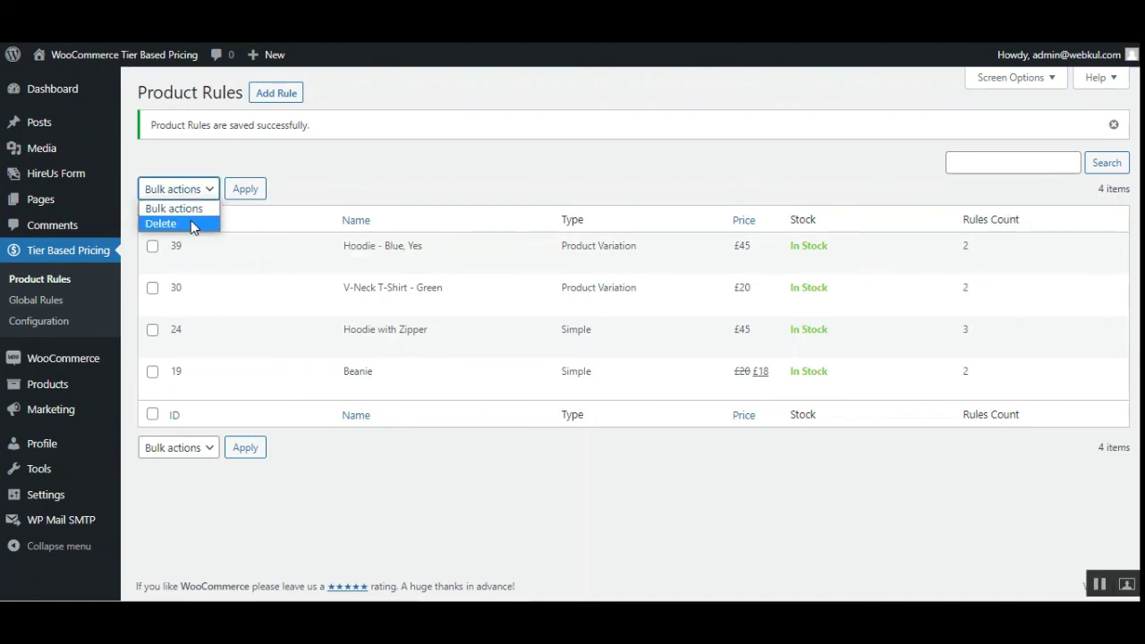
click(343, 180)
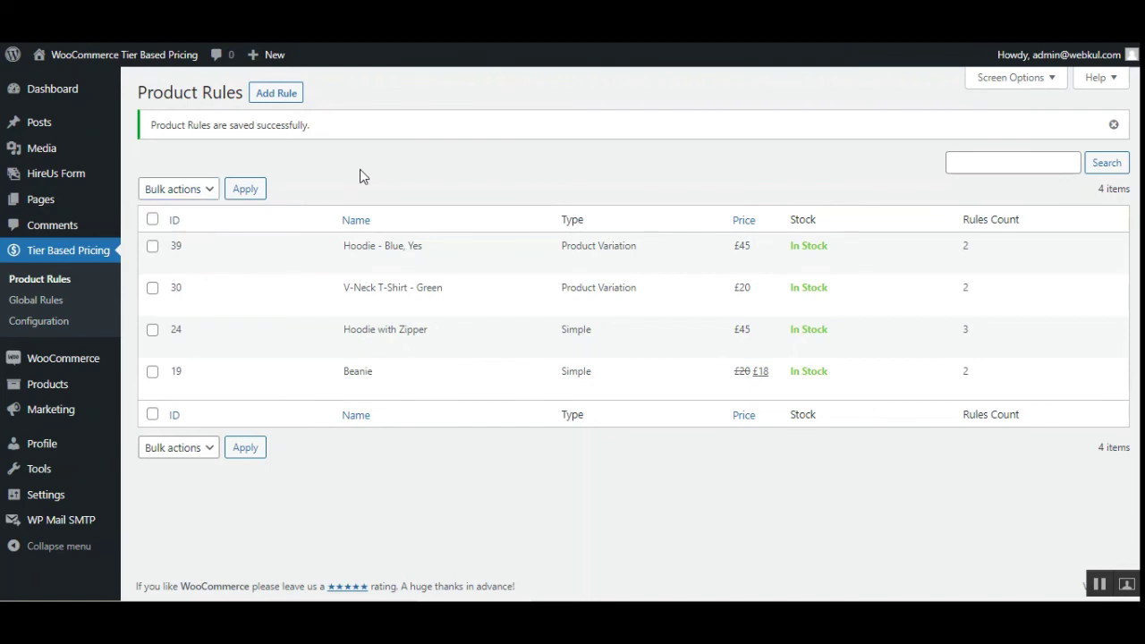
click(151, 247)
click(152, 288)
click(152, 329)
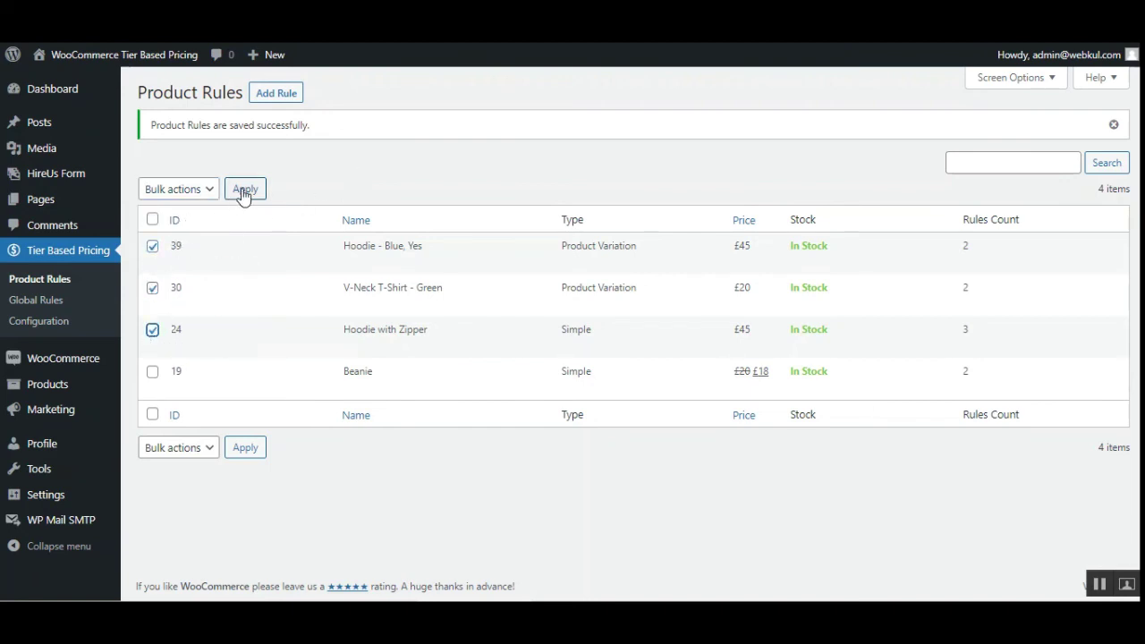
click(204, 190)
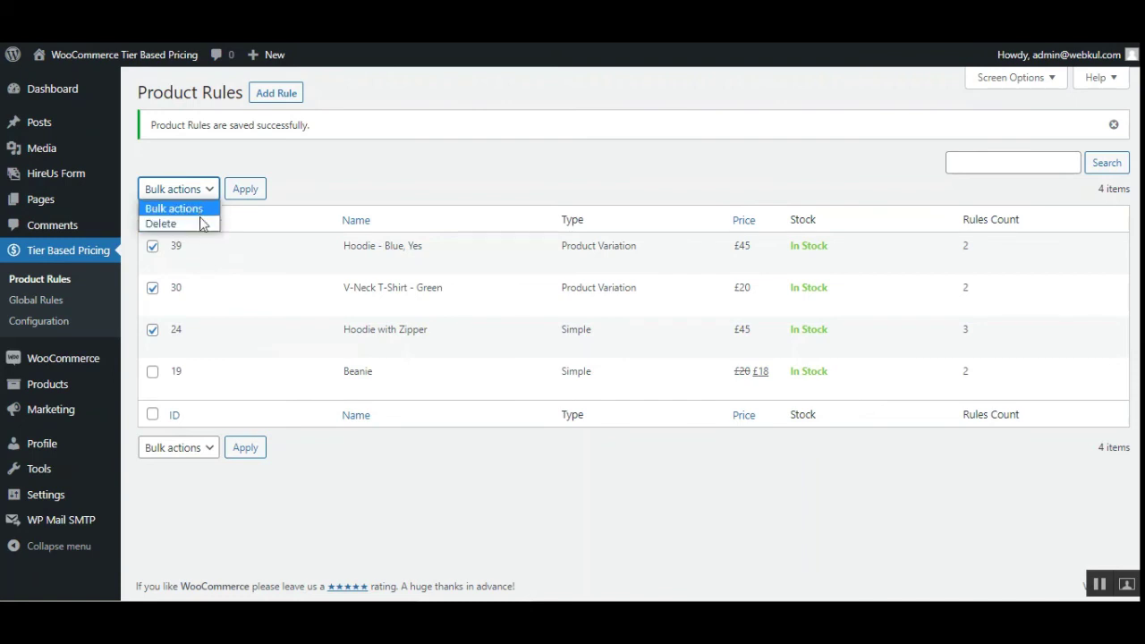
click(200, 224)
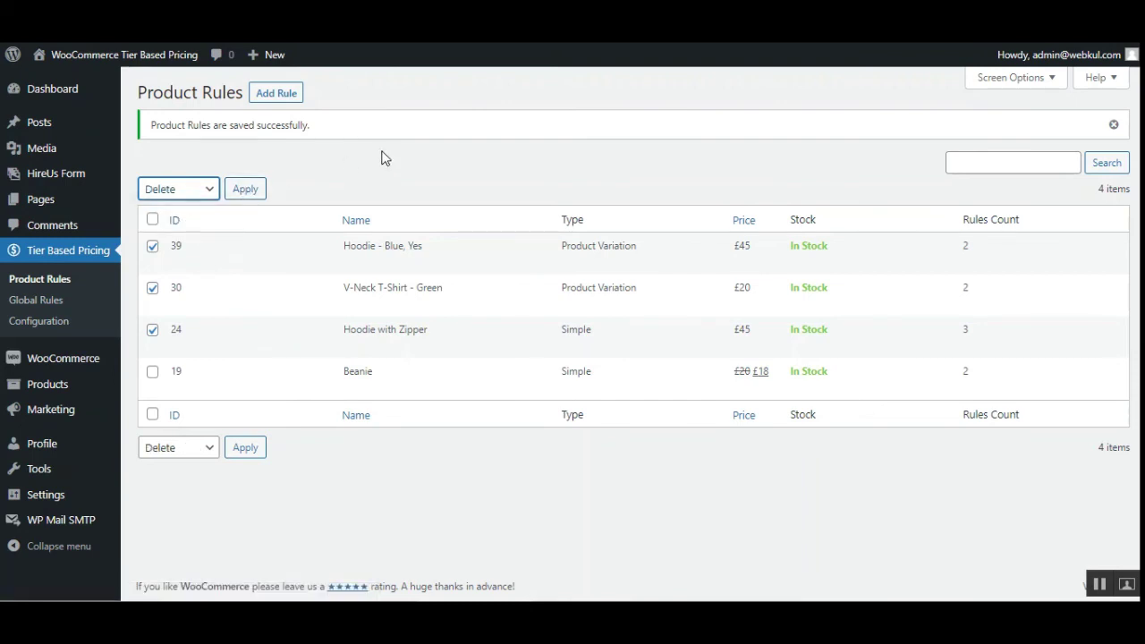
click(152, 246)
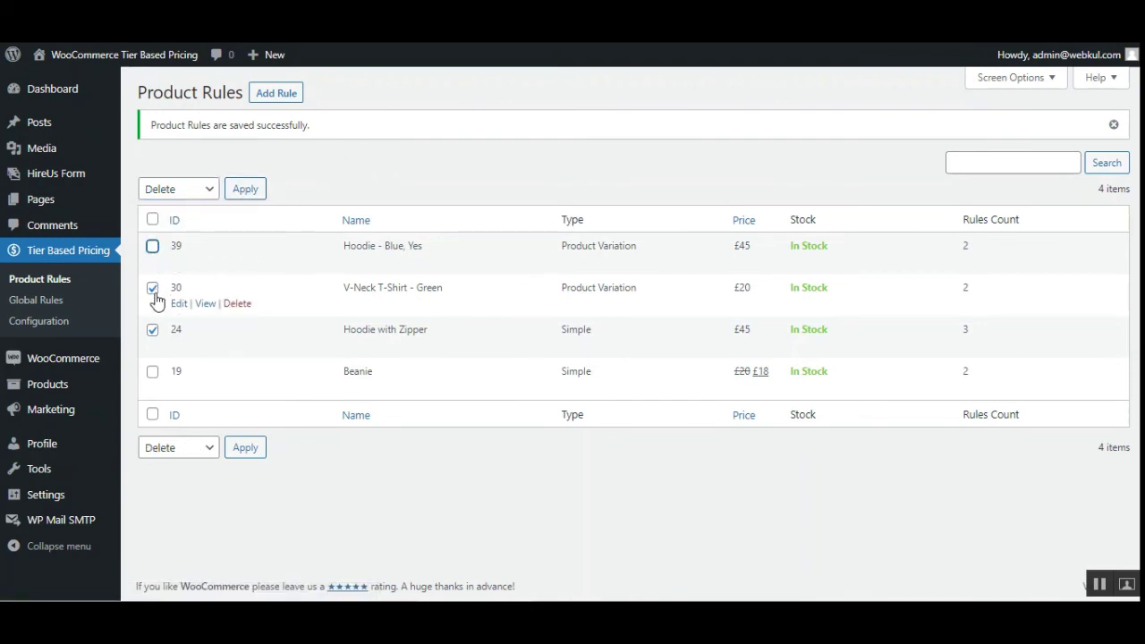
click(152, 288)
click(152, 329)
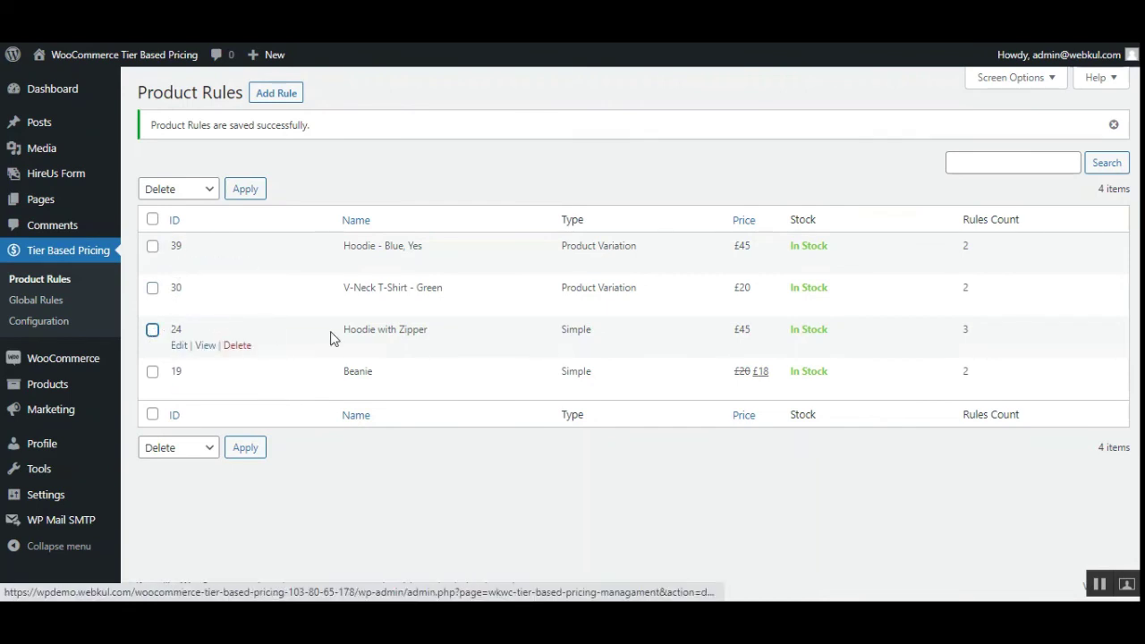
right_click(207, 348)
click(238, 358)
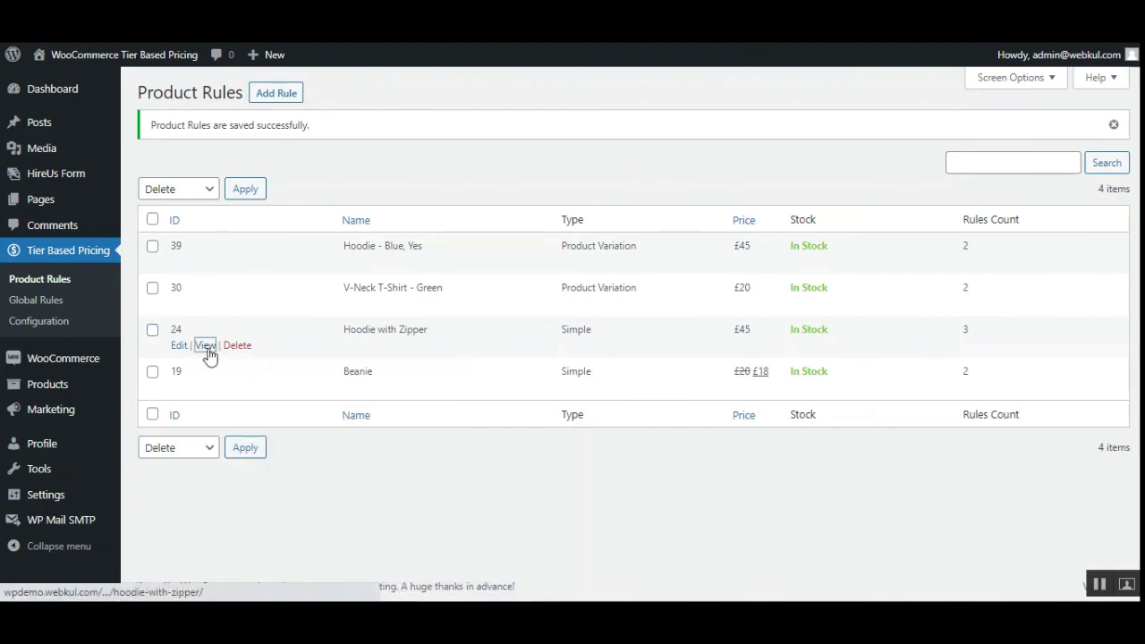
click(206, 348)
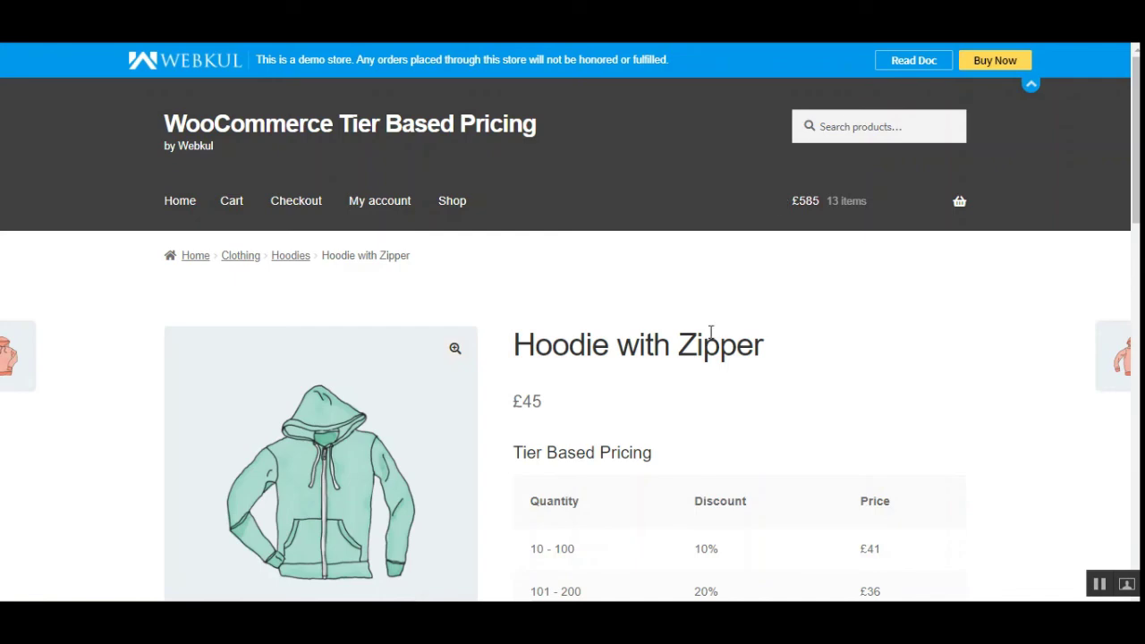
scroll(1116, 176, down, 3)
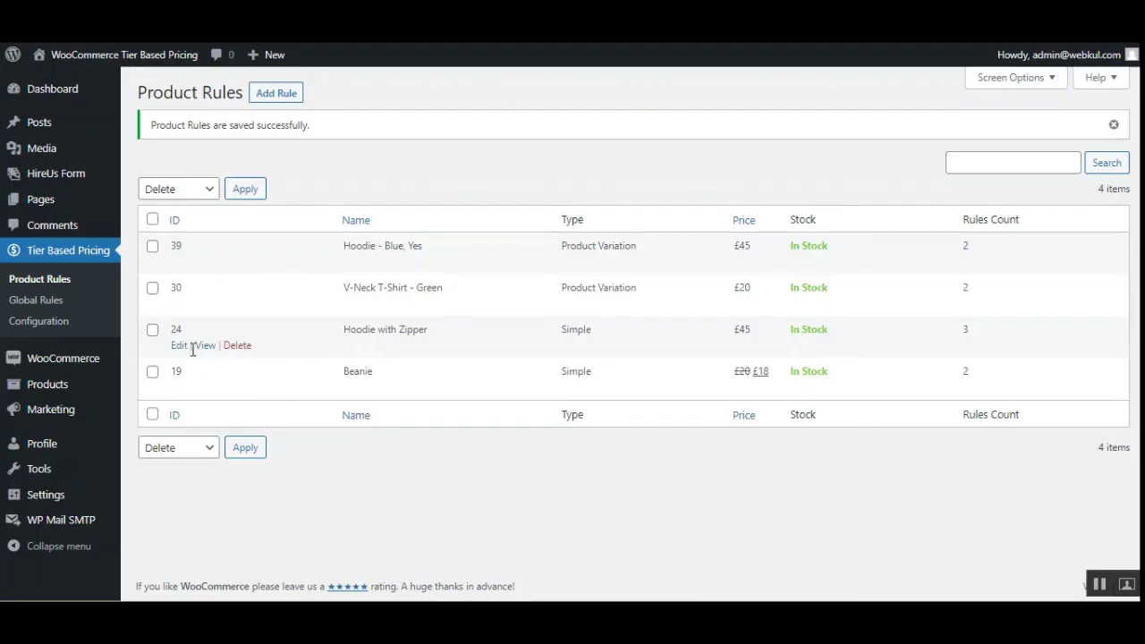
Open the Edit Rule form for Hoodie with Zipper
click(179, 347)
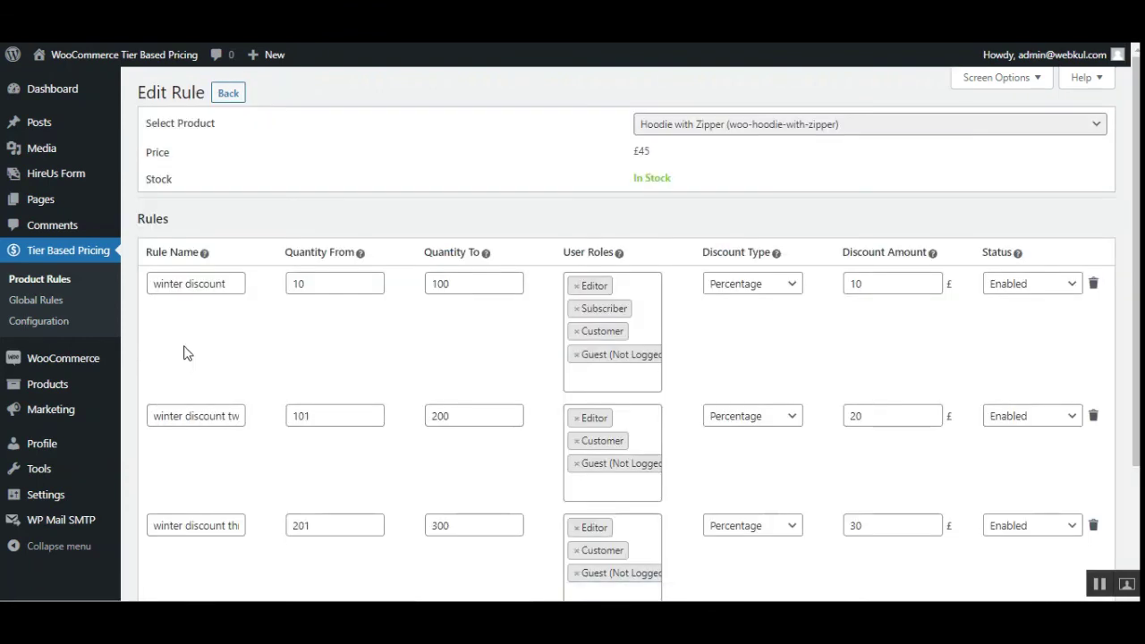
scroll(1138, 170, down, 3)
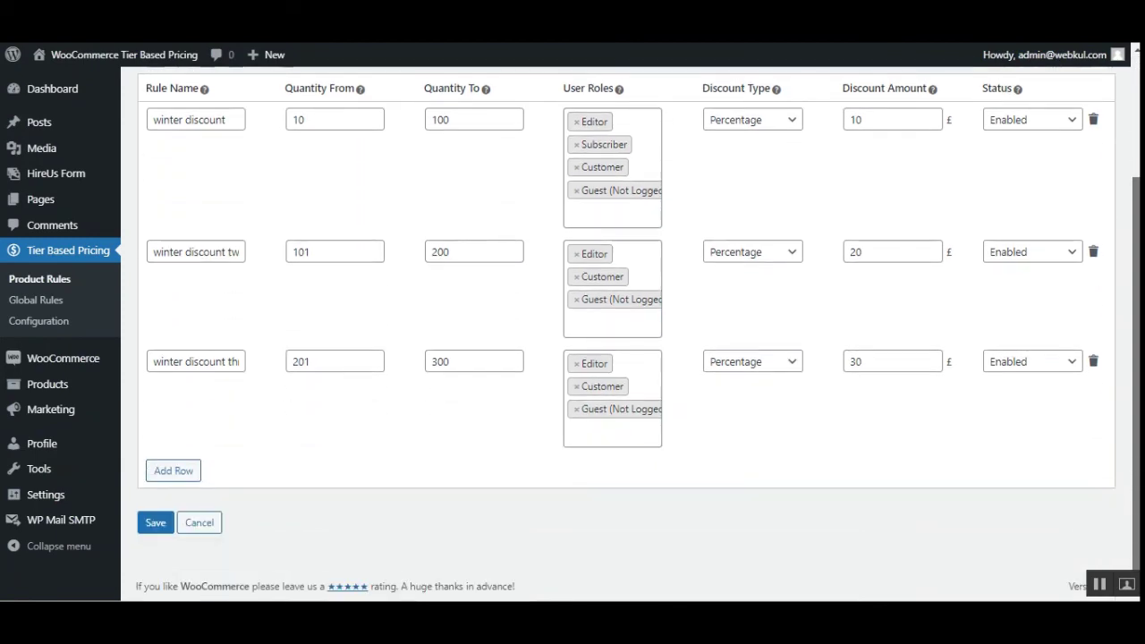
scroll(1138, 170, up, 3)
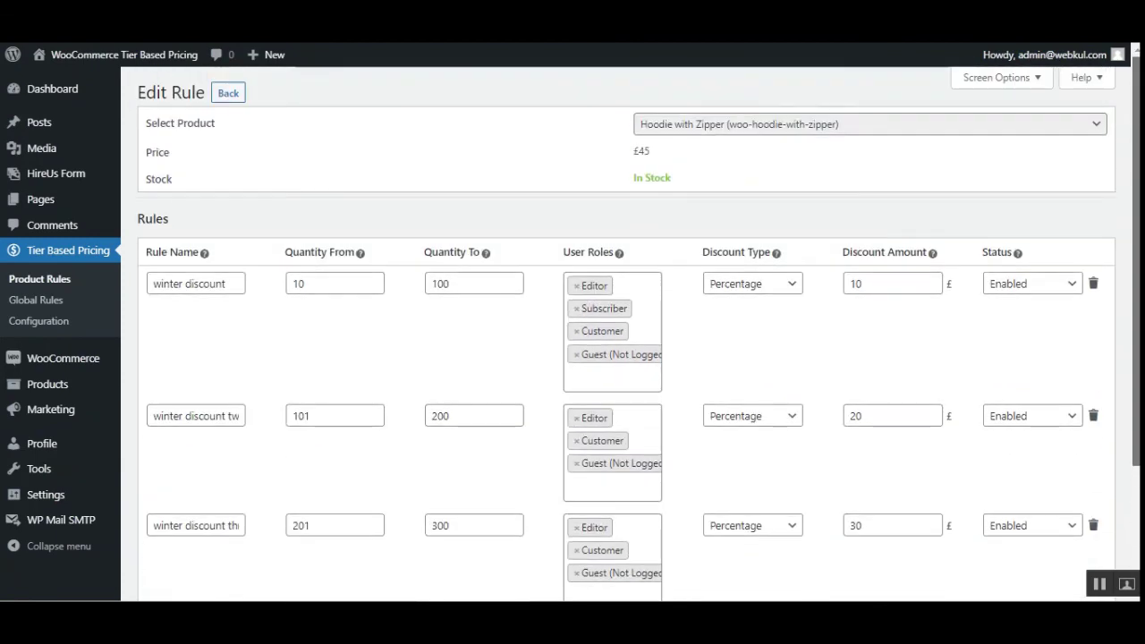
Review the three winter discount tiers (10%, 20%, 30%) and the Save button
click(181, 283)
click(194, 415)
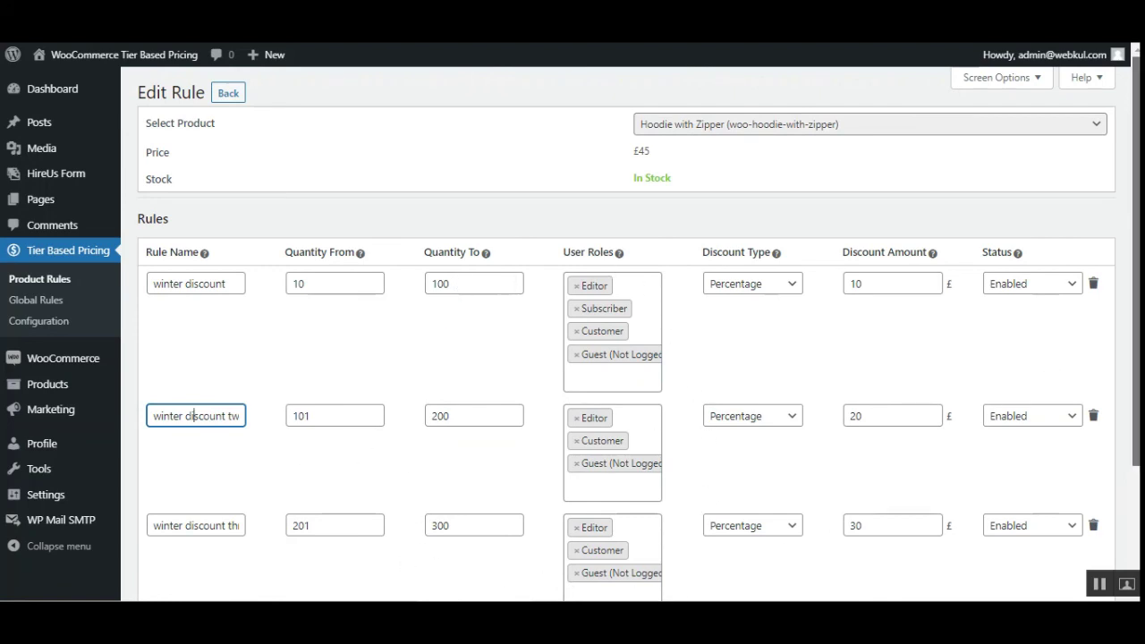
scroll(1054, 294, down, 2)
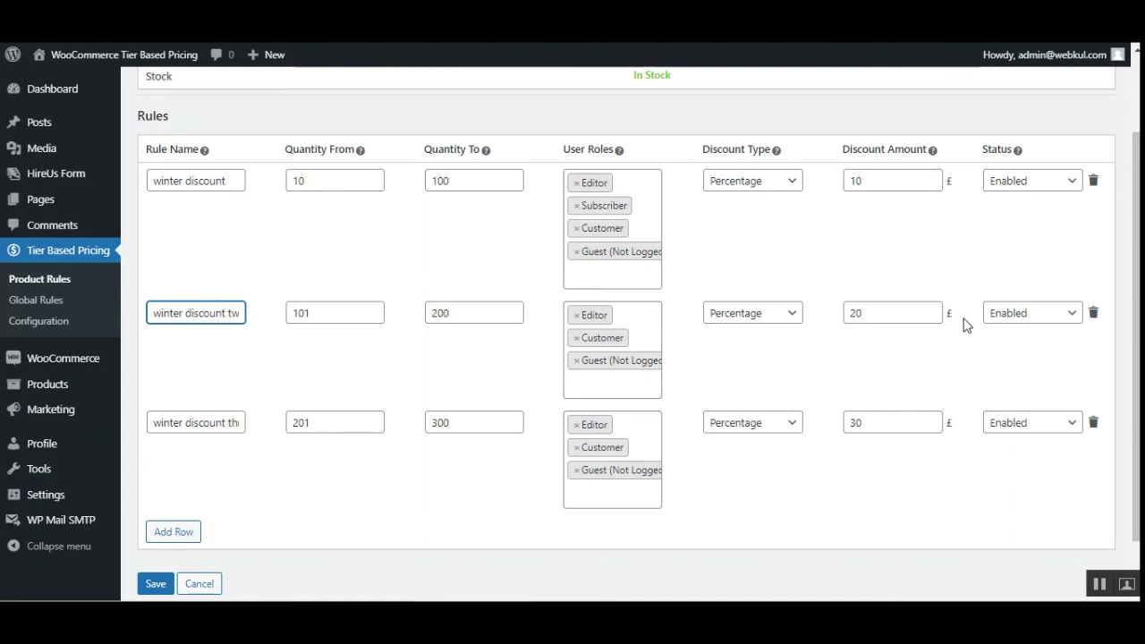
scroll(1043, 184, down, 1)
scroll(939, 199, up, 3)
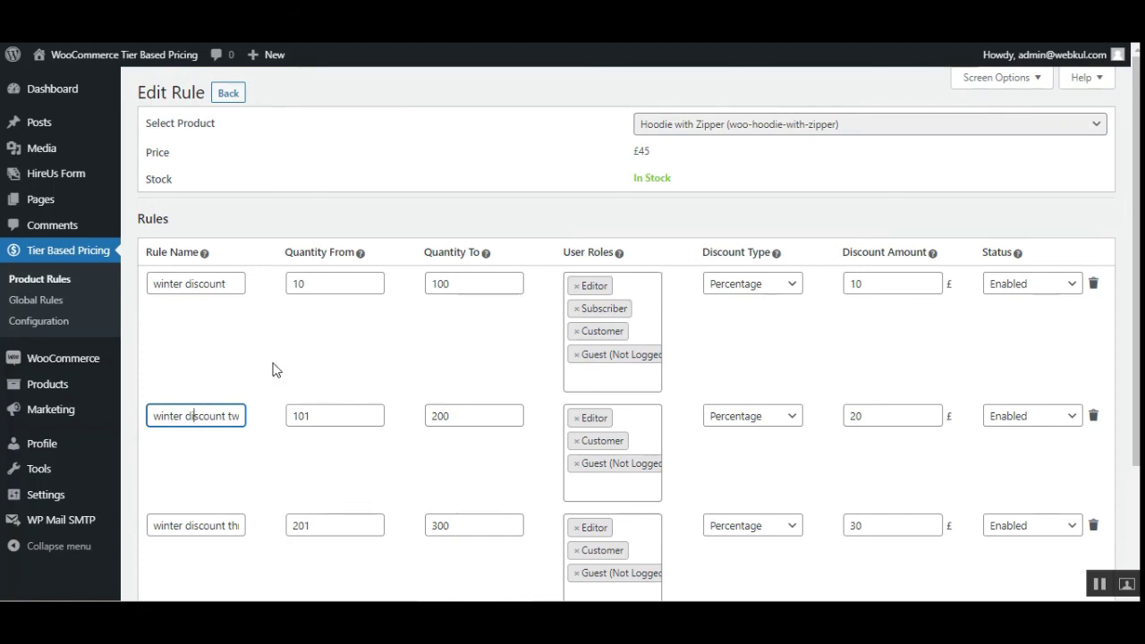
scroll(601, 526, down, 3)
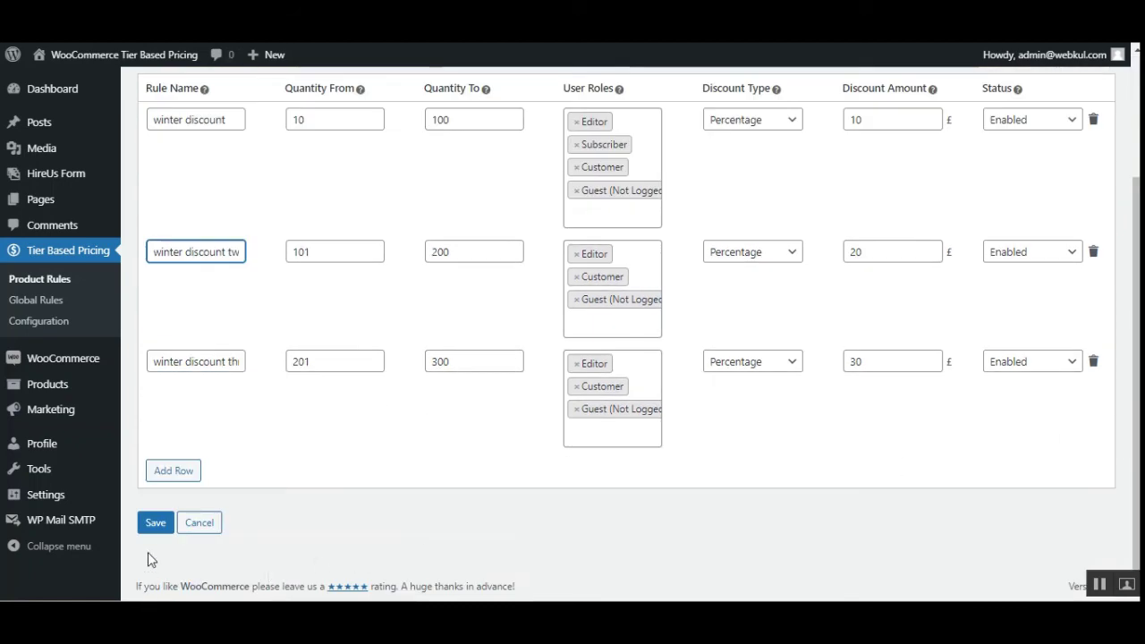
scroll(166, 255, up, 3)
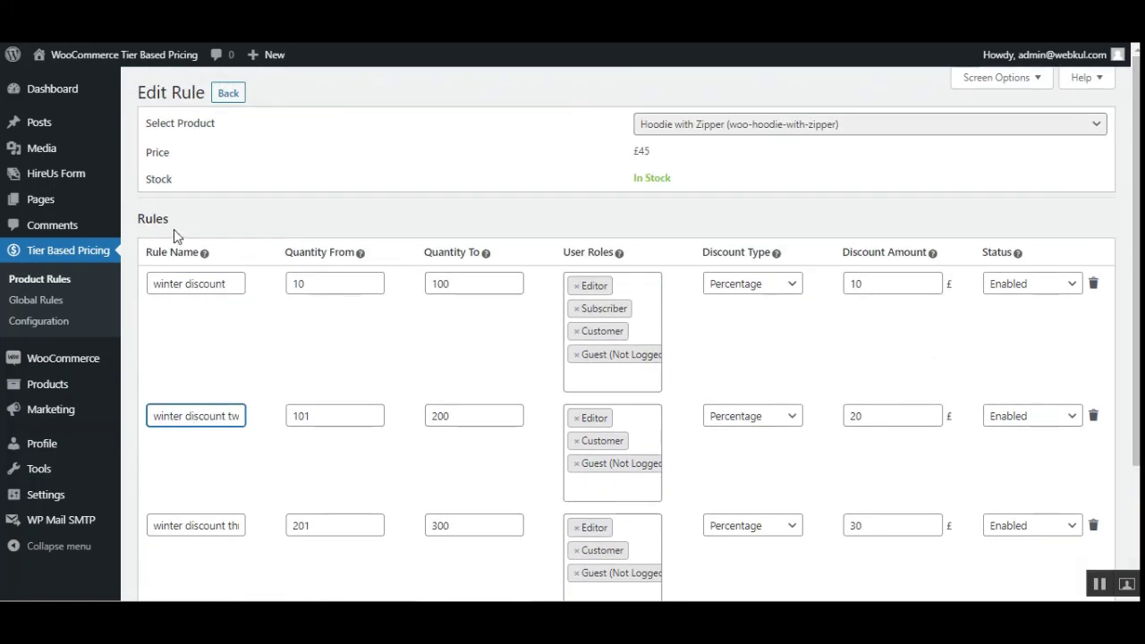